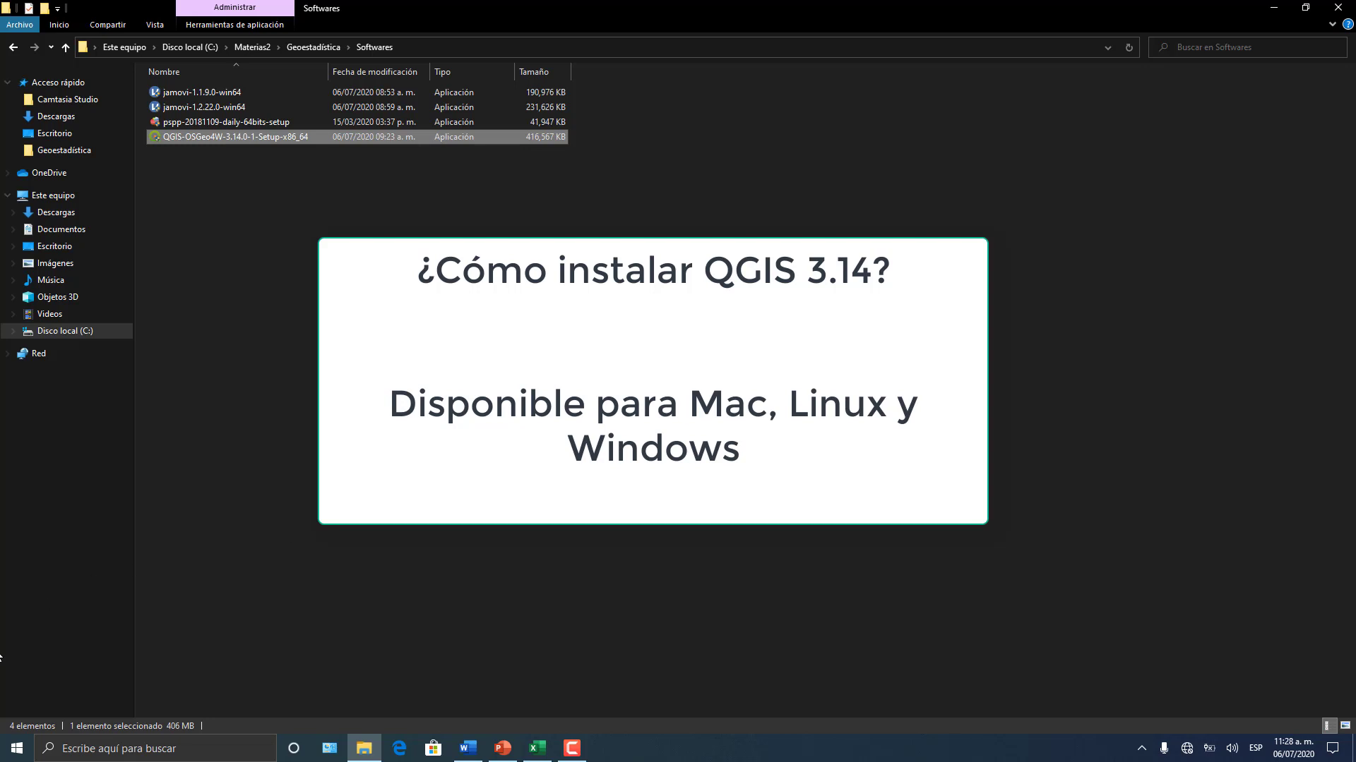
key("super")
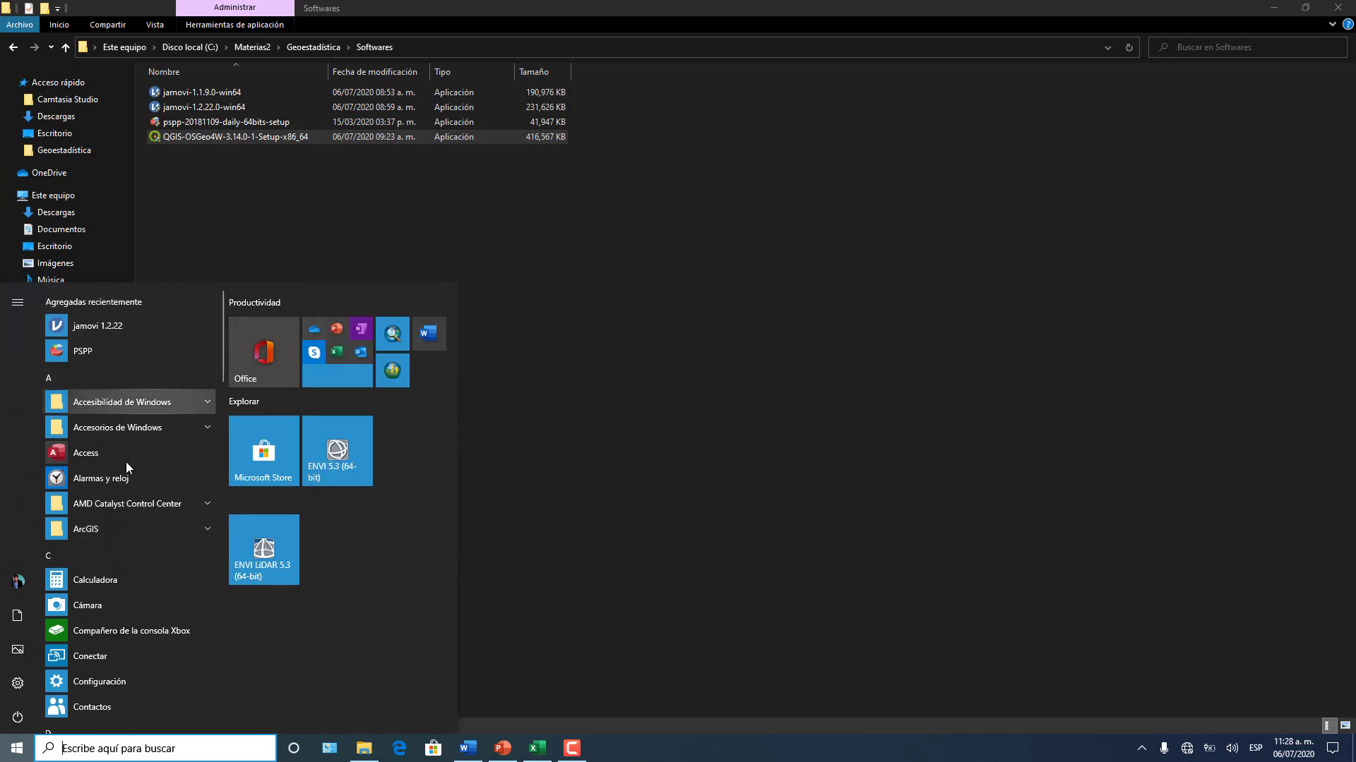
left_click(462, 336)
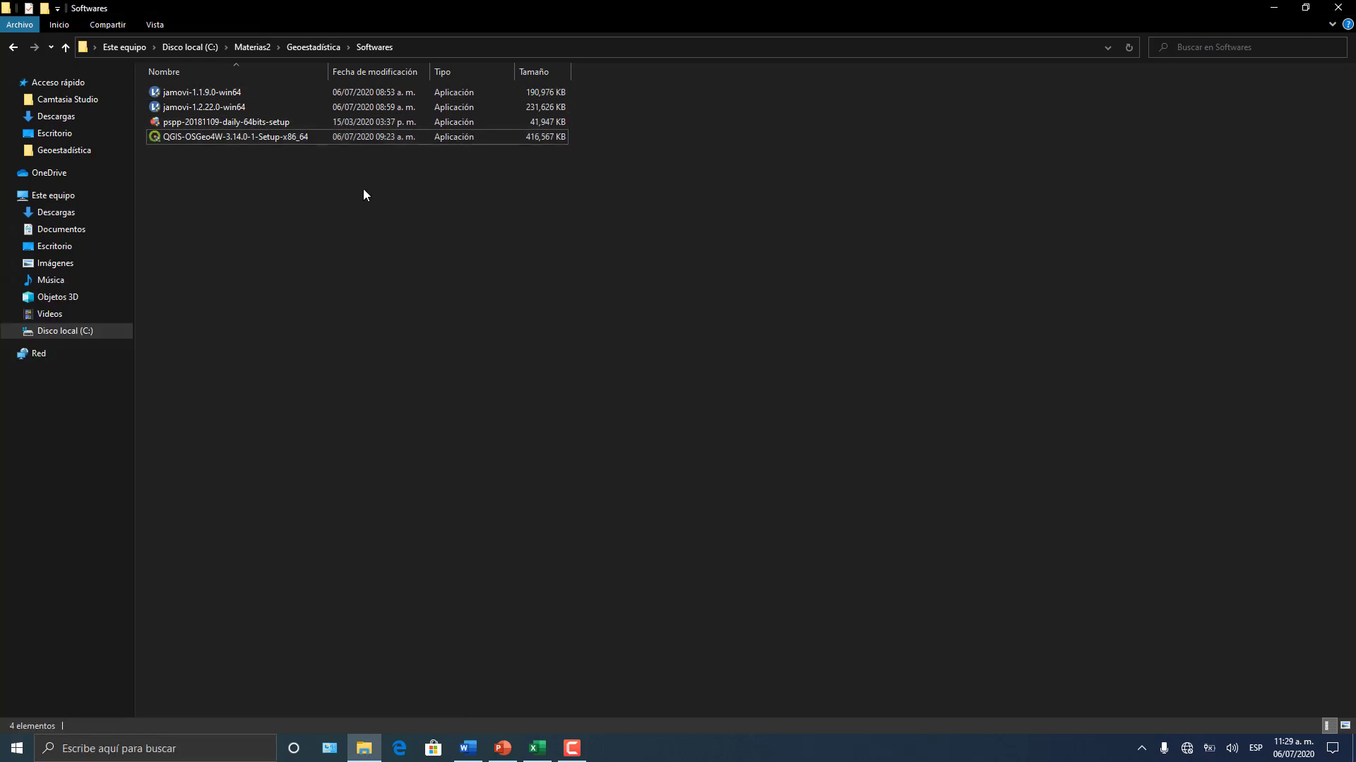
- Run the QGIS-OSGeo4W-3.14.0-1-Setup-x86_64 installer and install only the QGIS component into C:\Program Files\QGIS 3.14
left_click(362, 137)
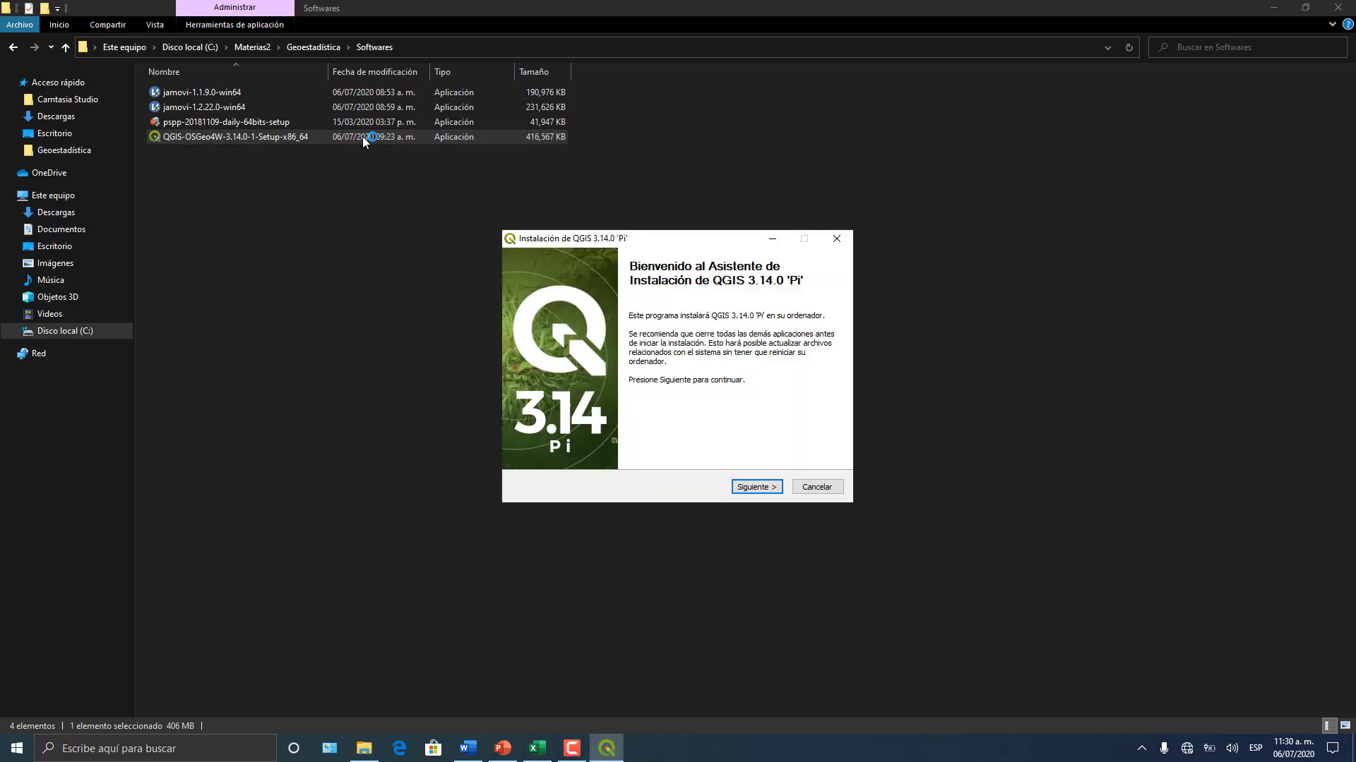
left_click(755, 495)
left_click(757, 489)
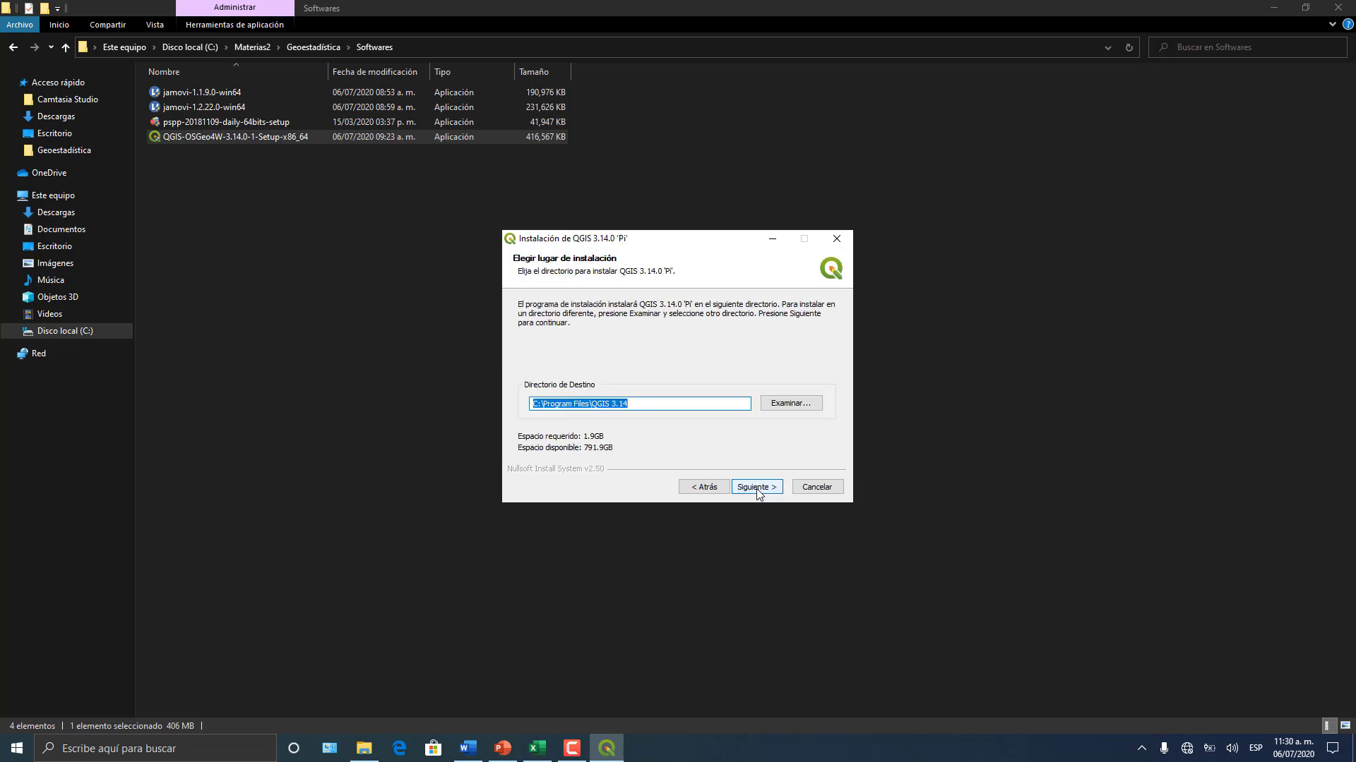
left_click(756, 487)
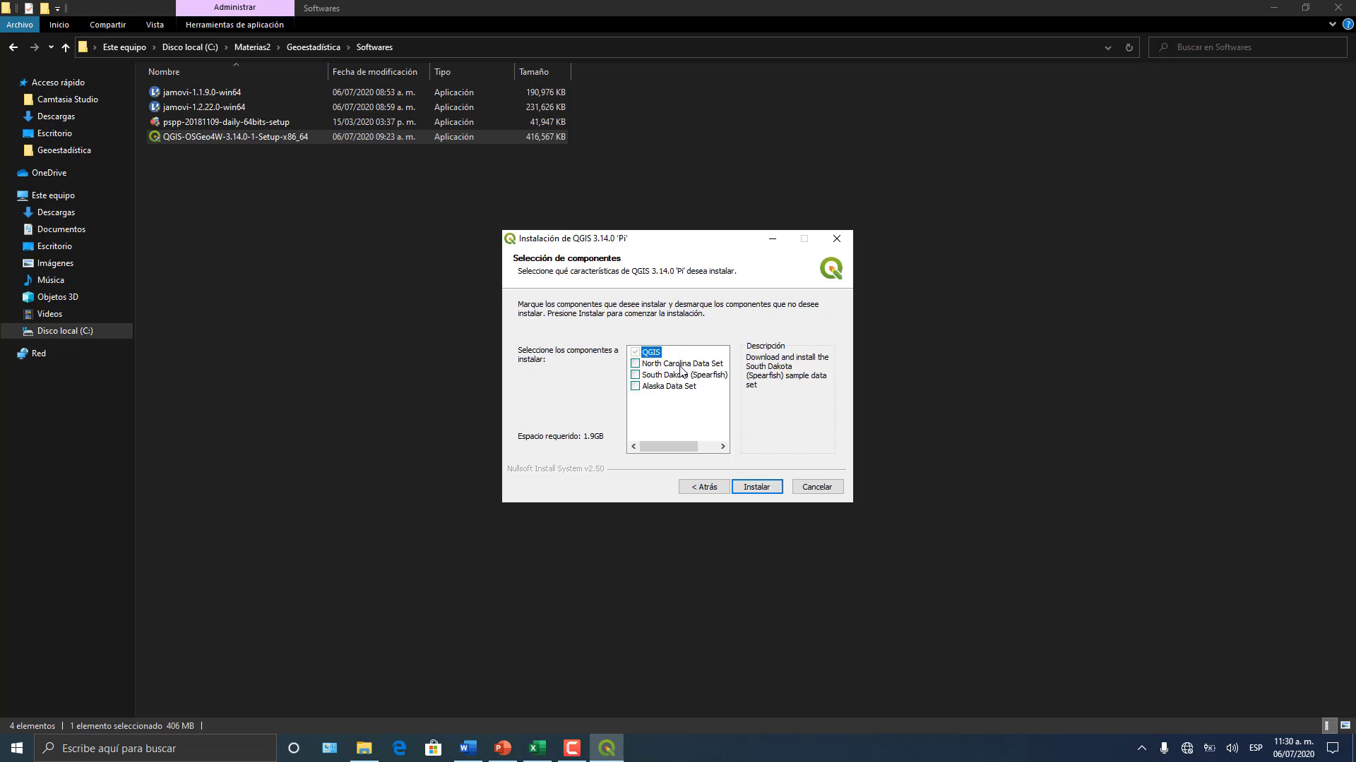
left_click(754, 488)
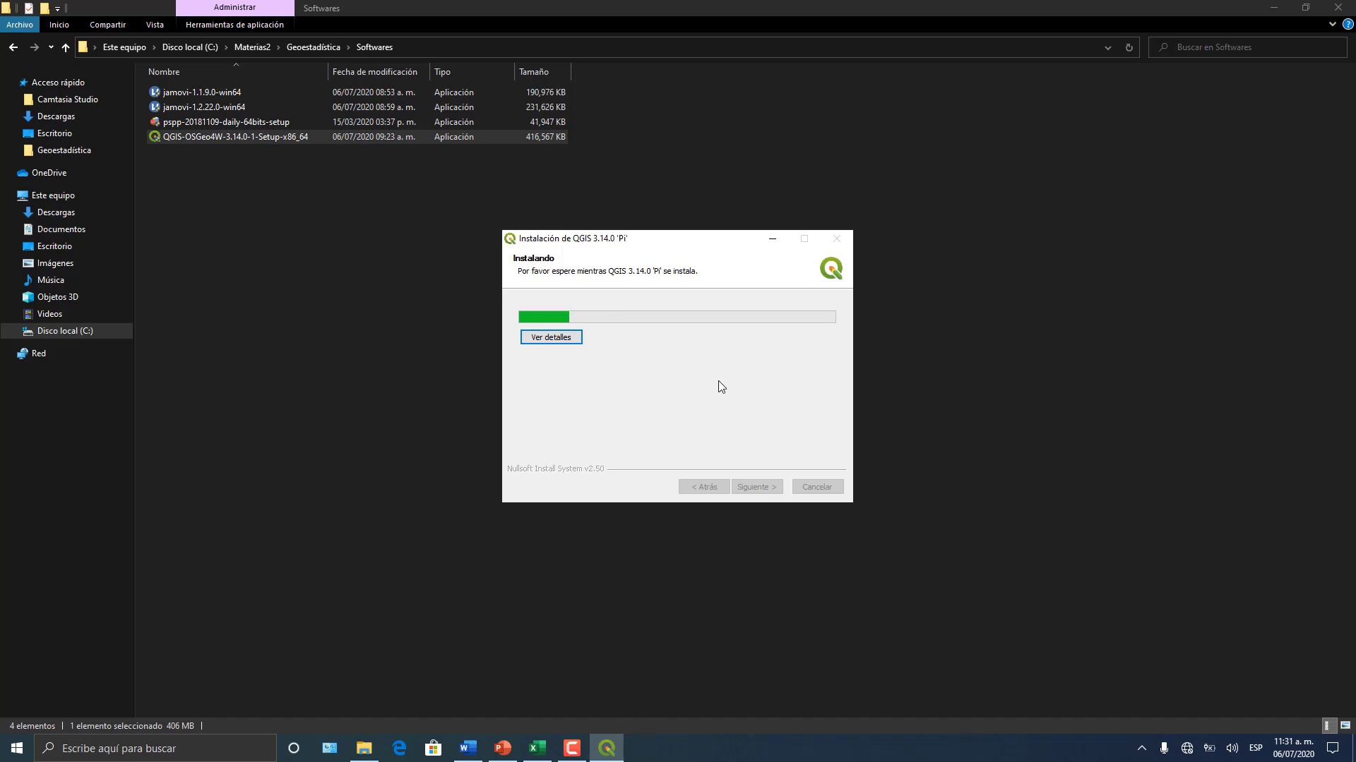
- Search the computer for "terr", launch TerrSet and dismiss its welcome window
key("super")
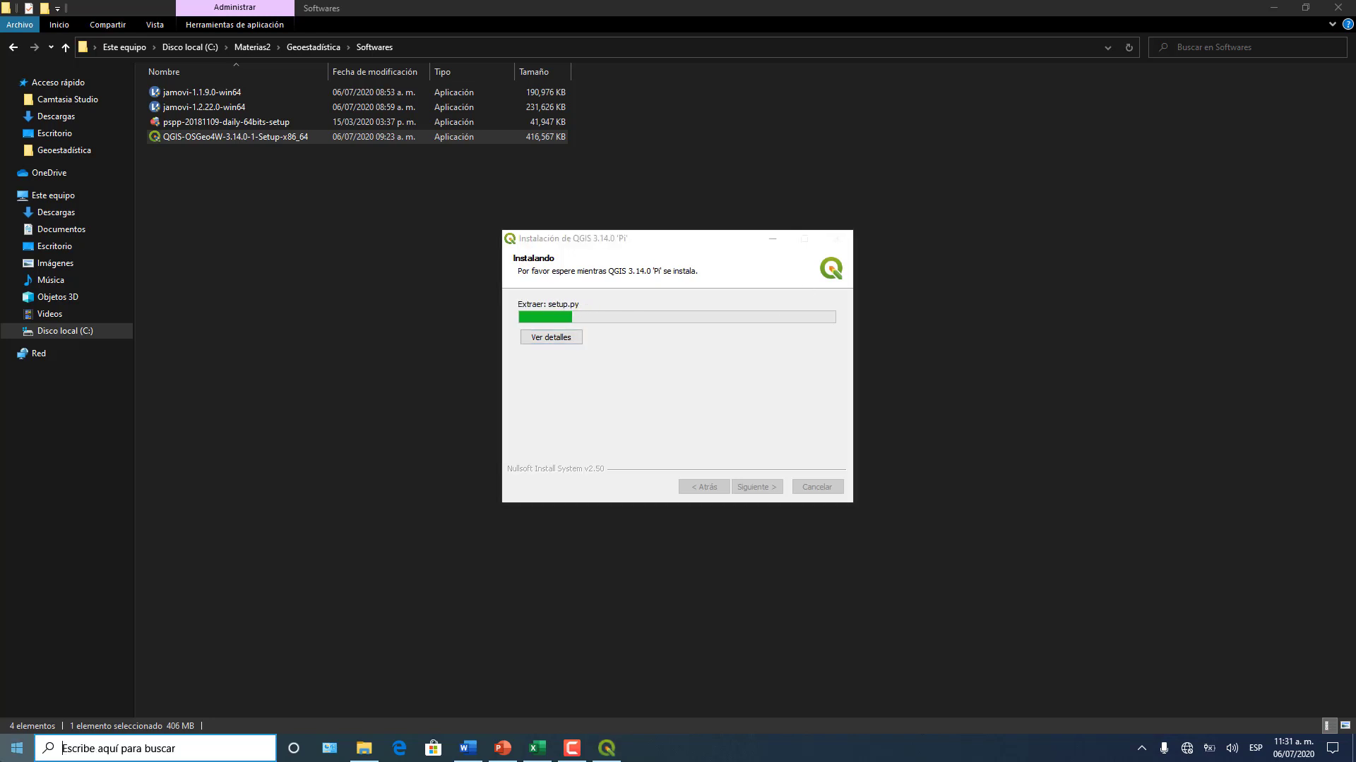
type("terr")
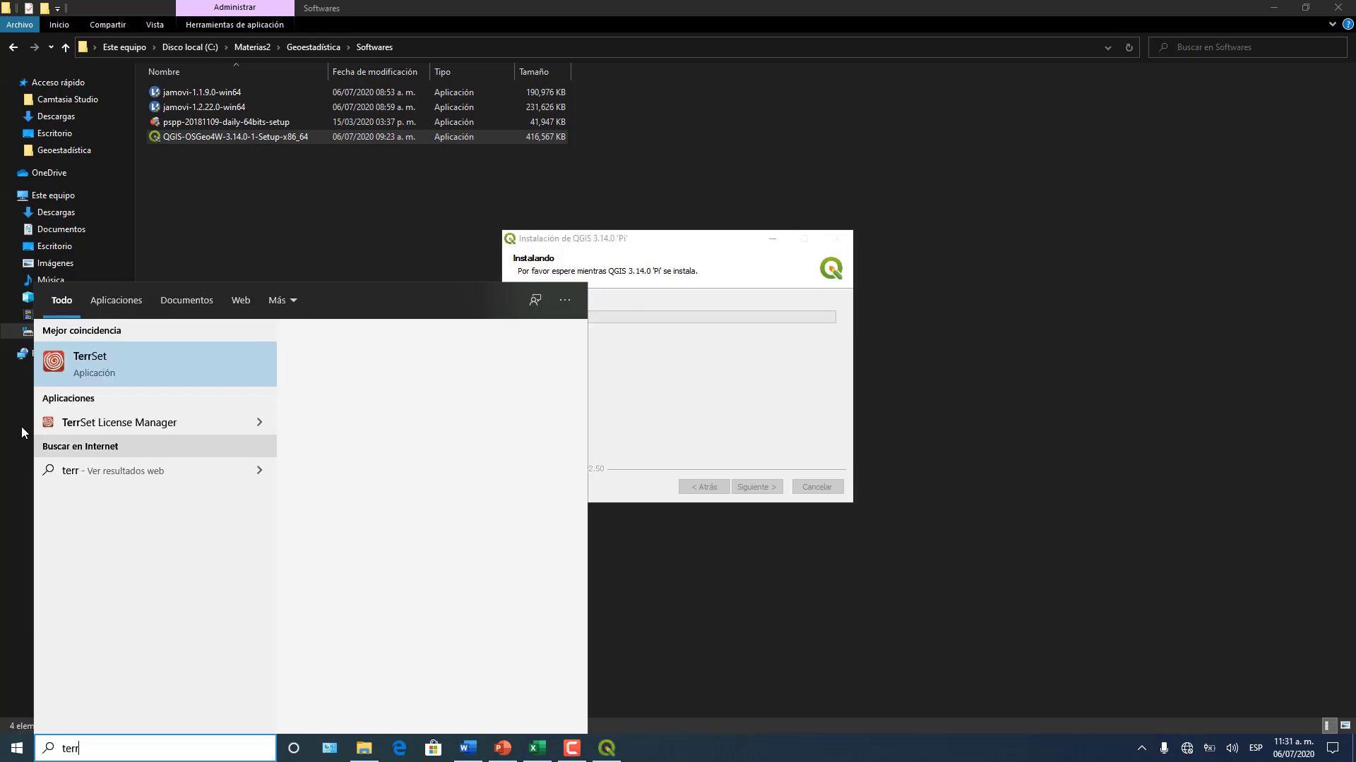
left_click(129, 356)
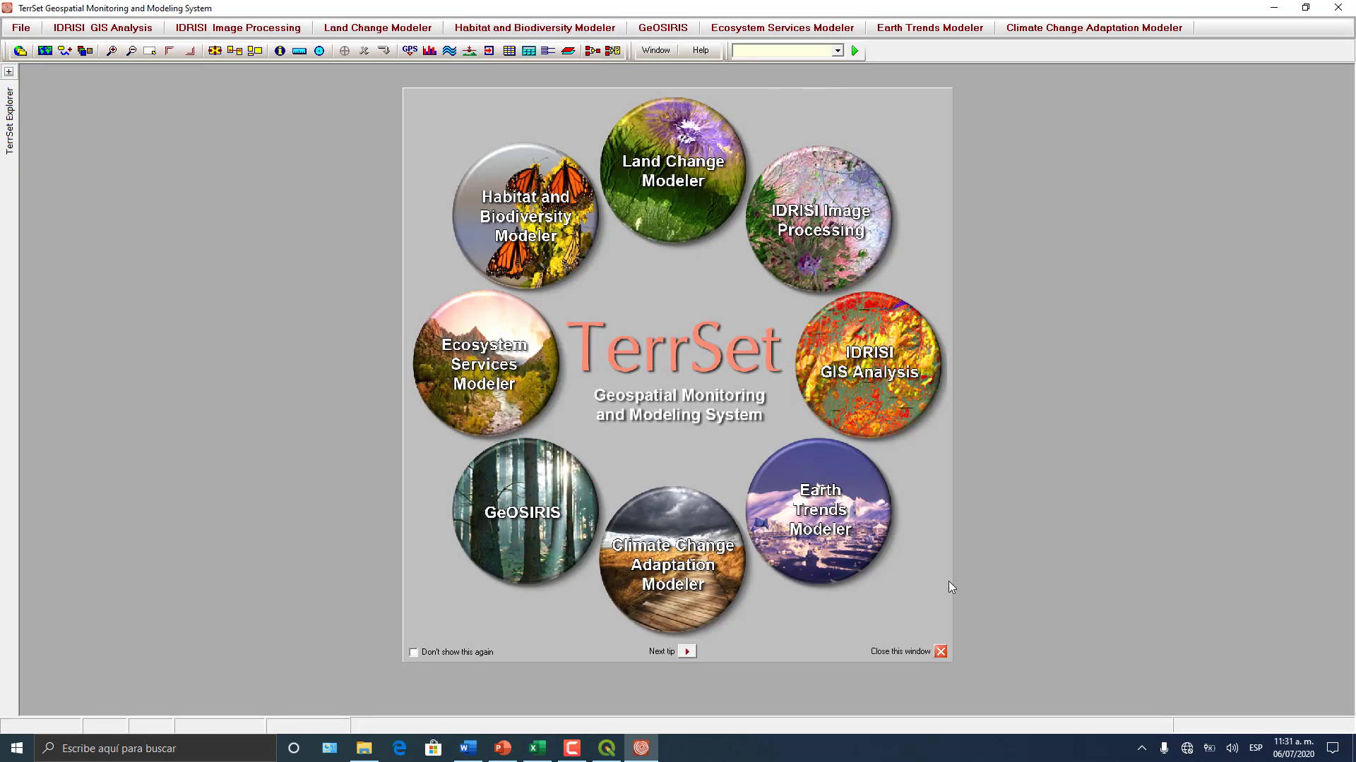
left_click(940, 650)
- Open the Ecosystem Services Modeler and examine its Habitat Quality and Rarity model settings
left_click(766, 27)
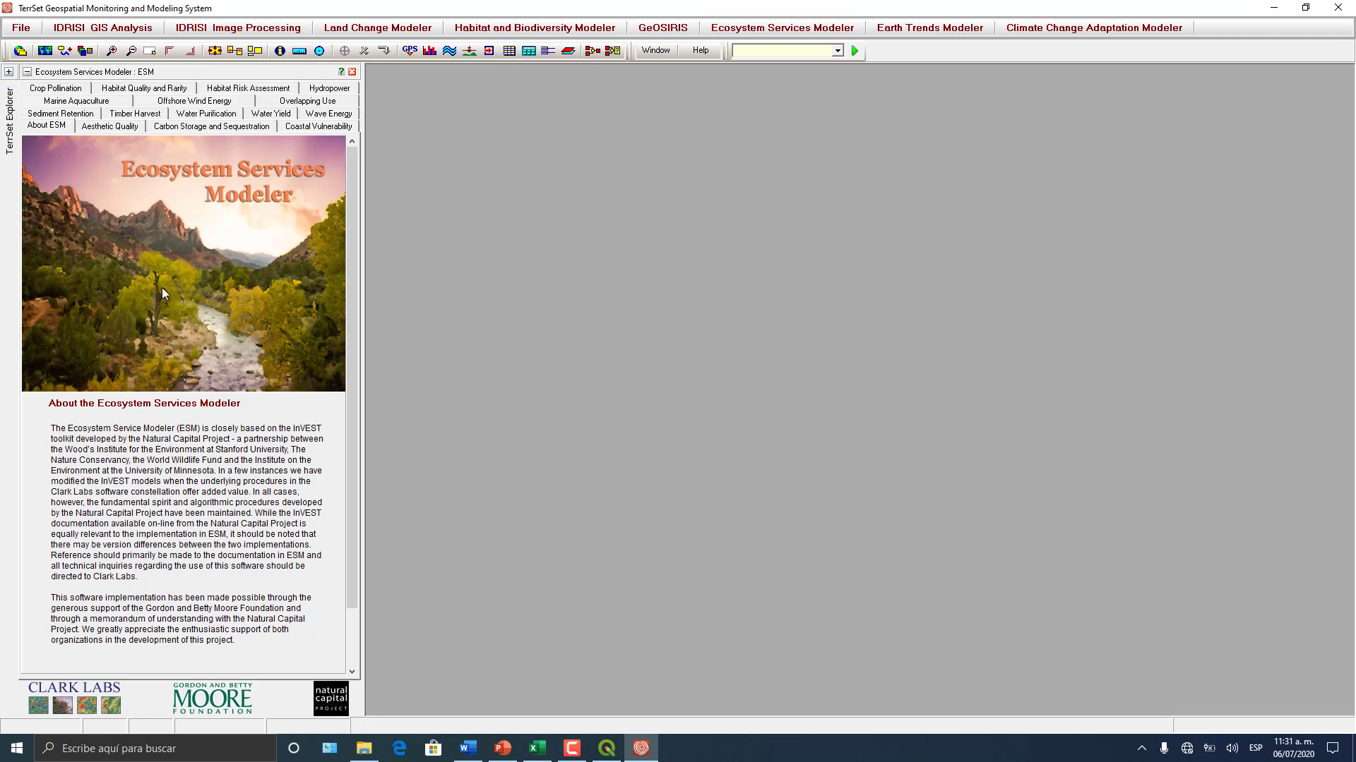
left_click(161, 89)
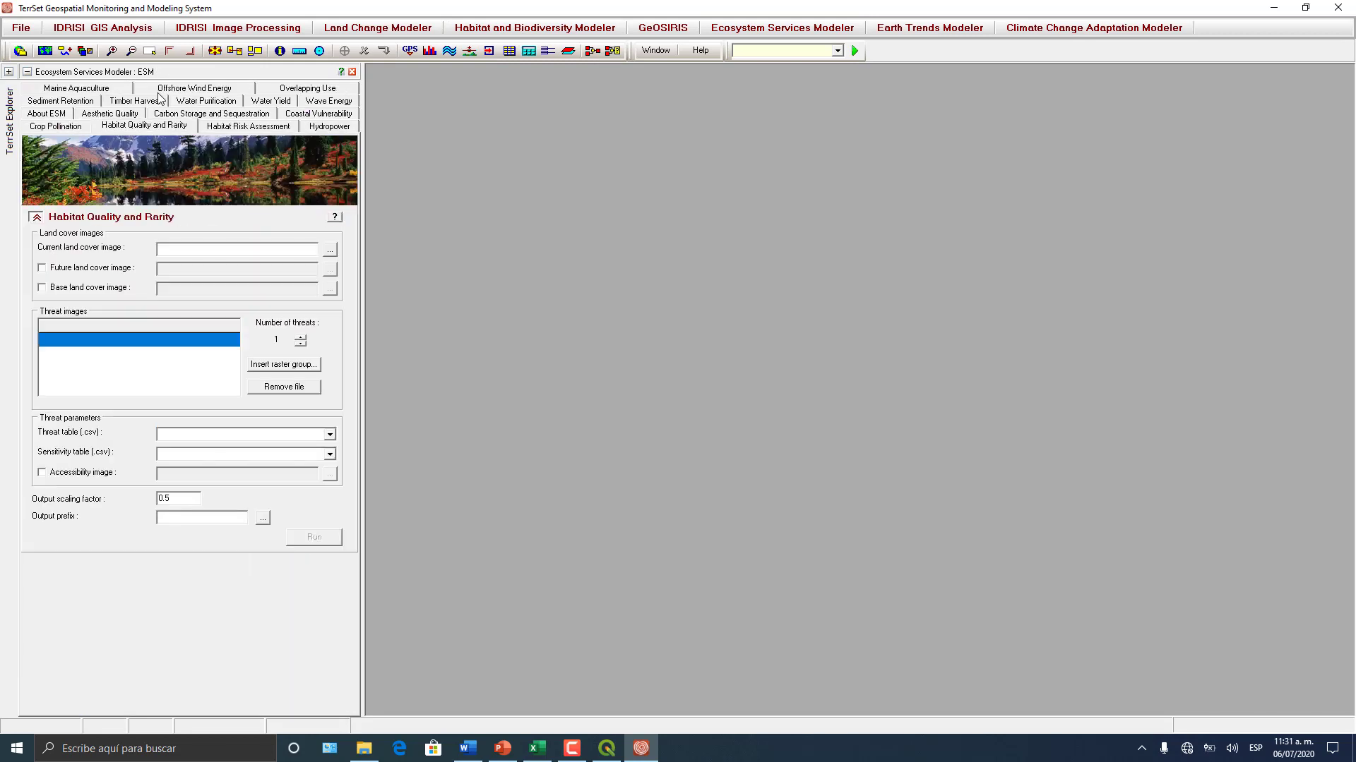
left_click(118, 96)
left_click(122, 96)
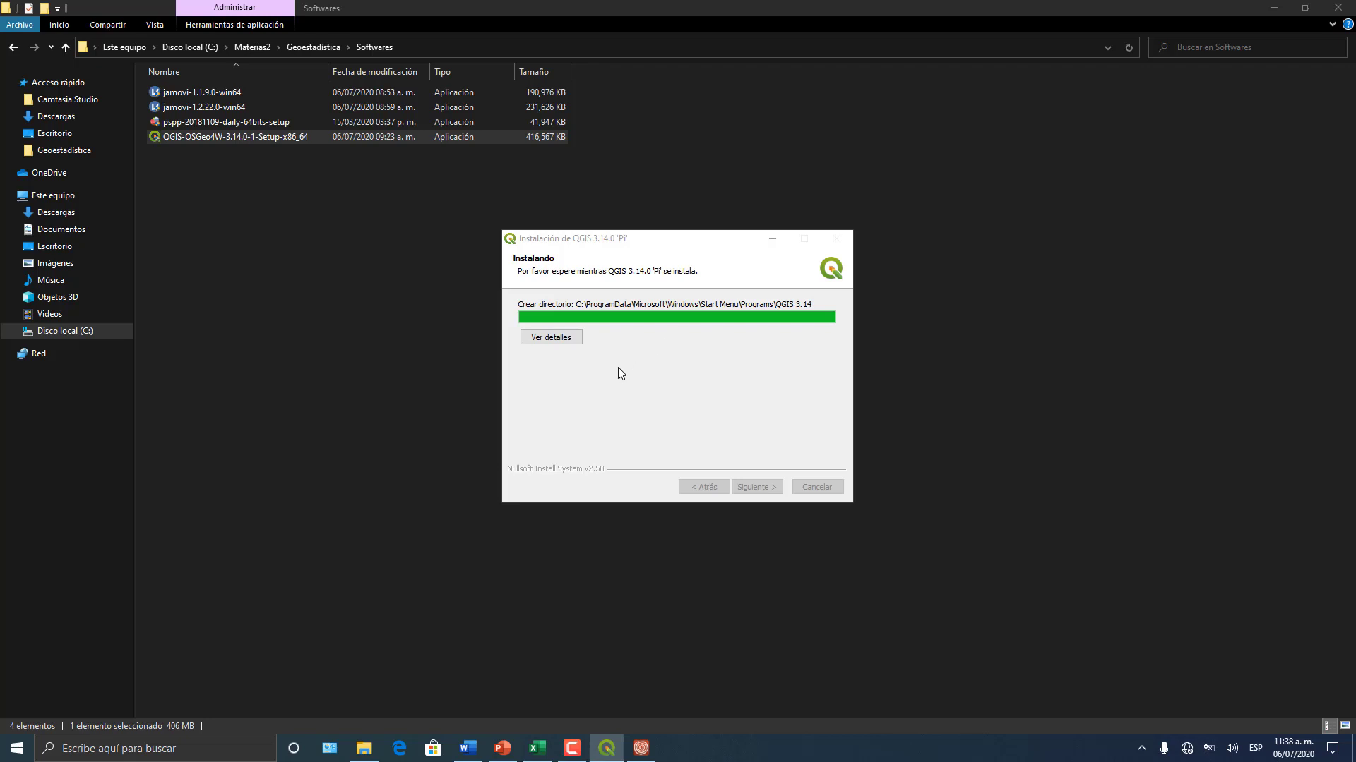
- Finish the QGIS 3.14.0 installation wizard and minimize the Softwares folder window
left_click(554, 338)
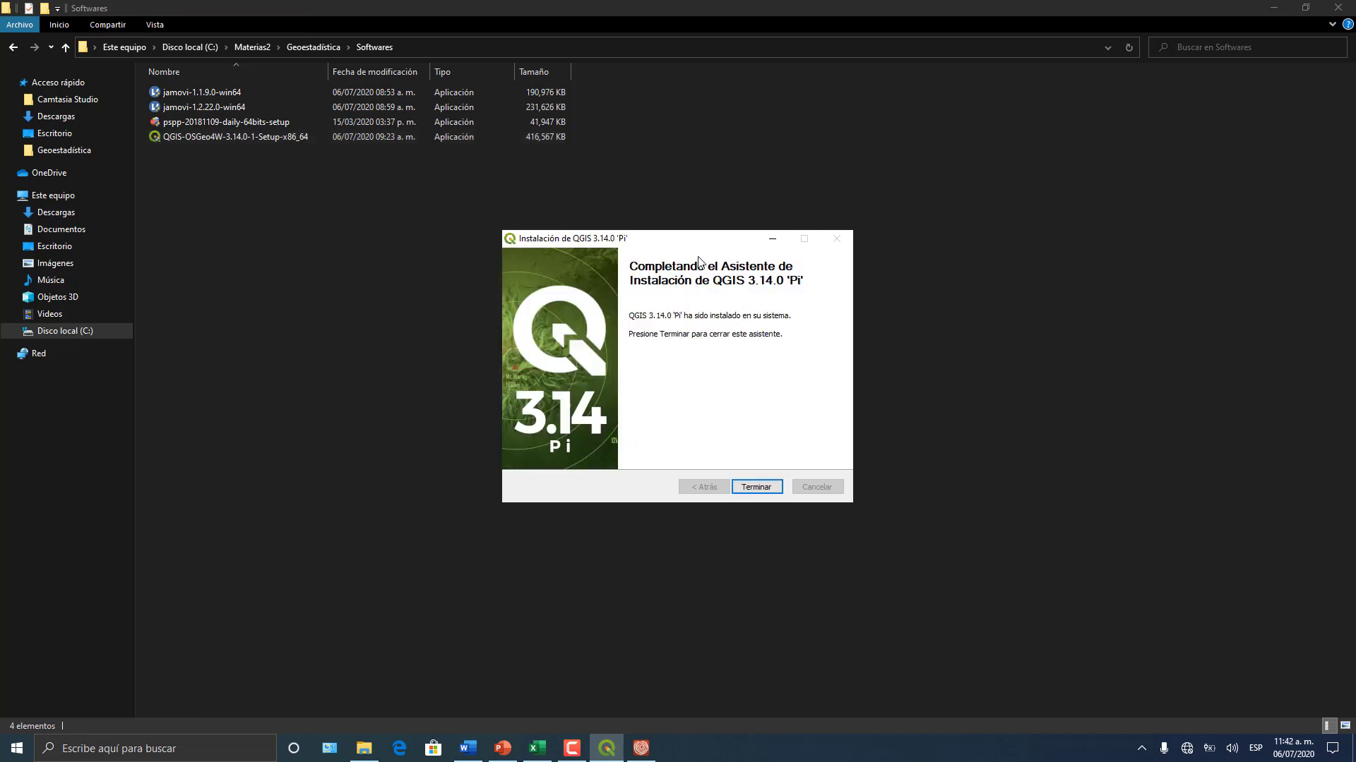
left_click(750, 486)
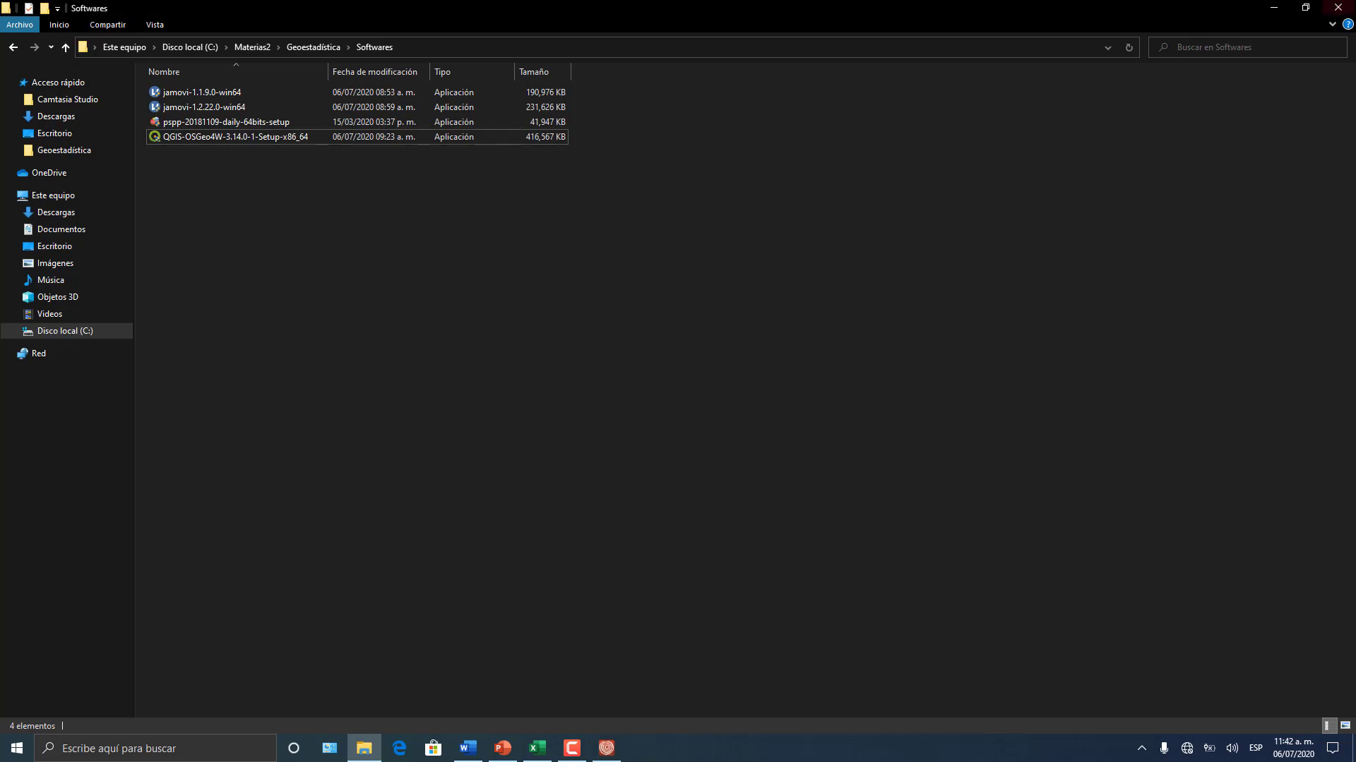
left_click(1274, 8)
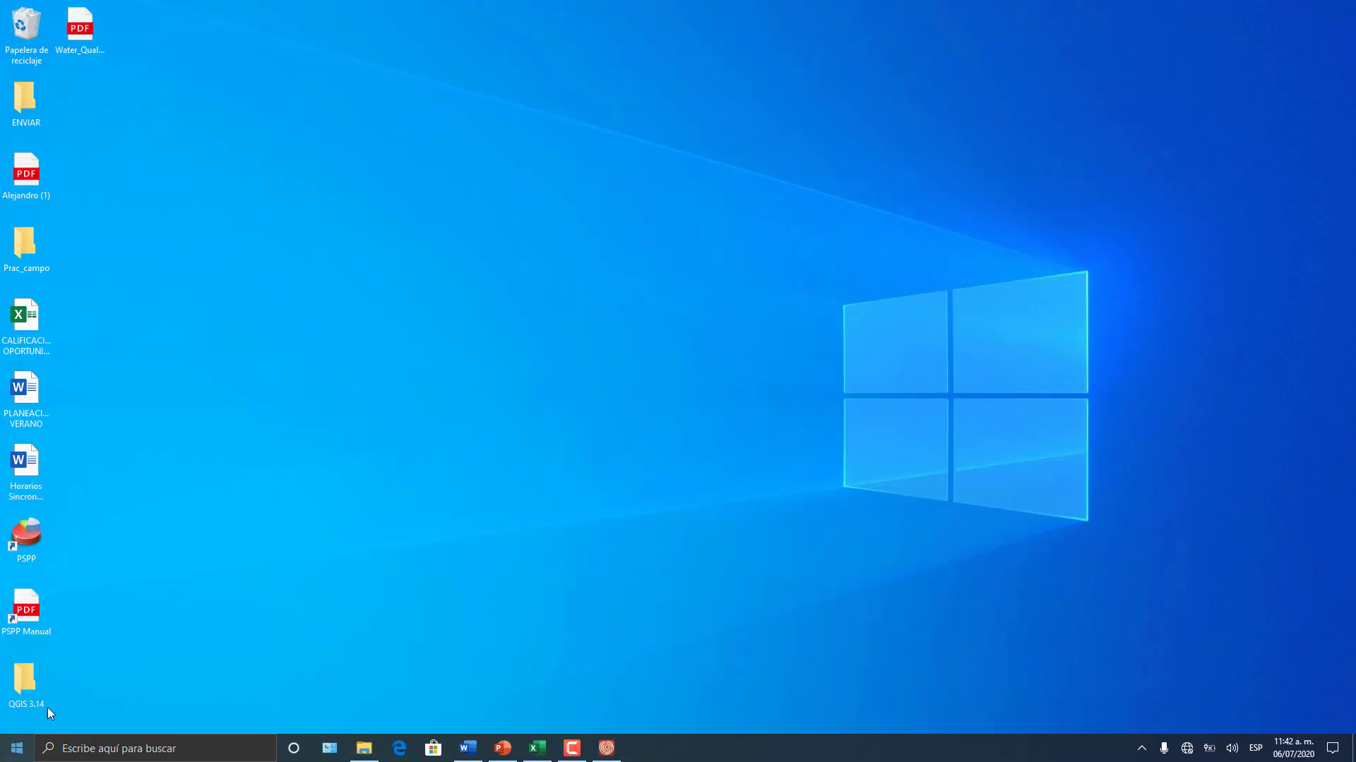
- Check the recently added programs for the QGIS 3.14.0 entries and refresh the desktop
left_click(17, 748)
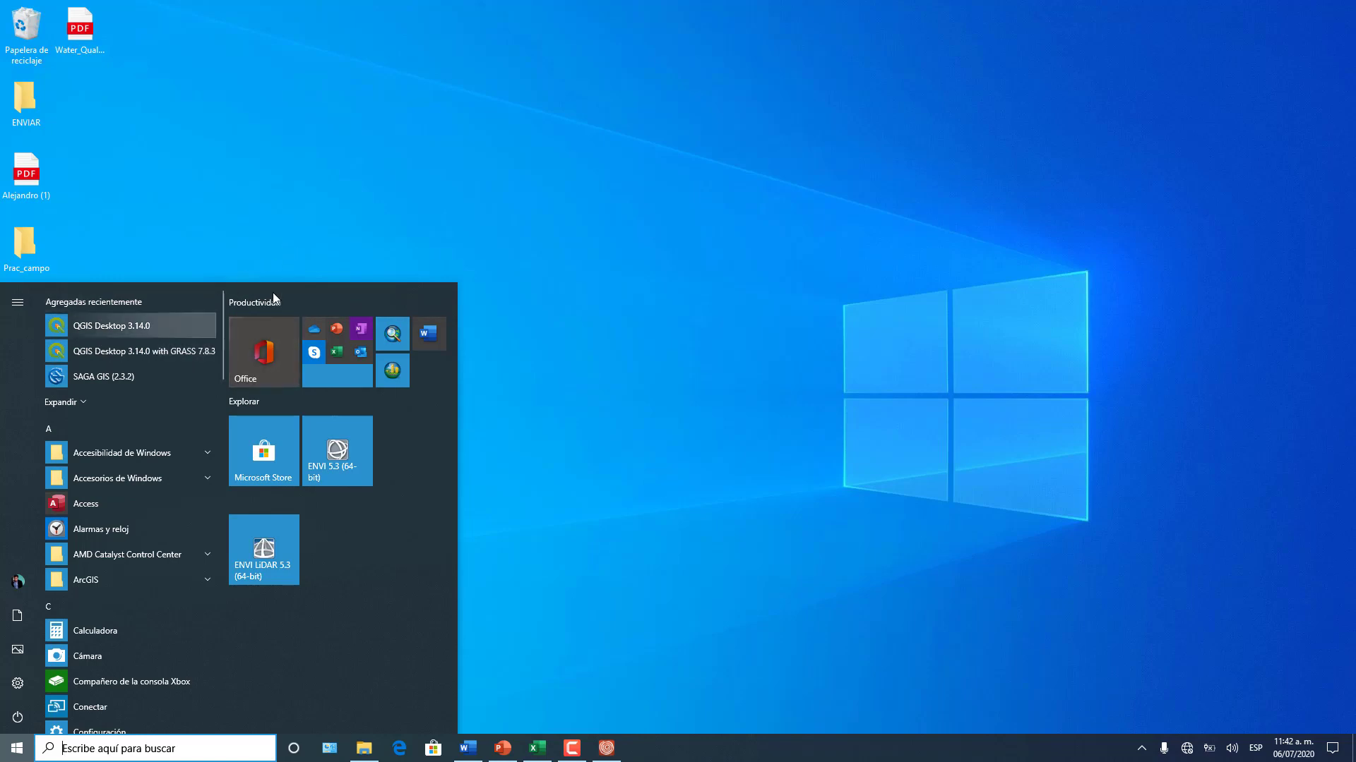
left_click(388, 237)
right_click(388, 238)
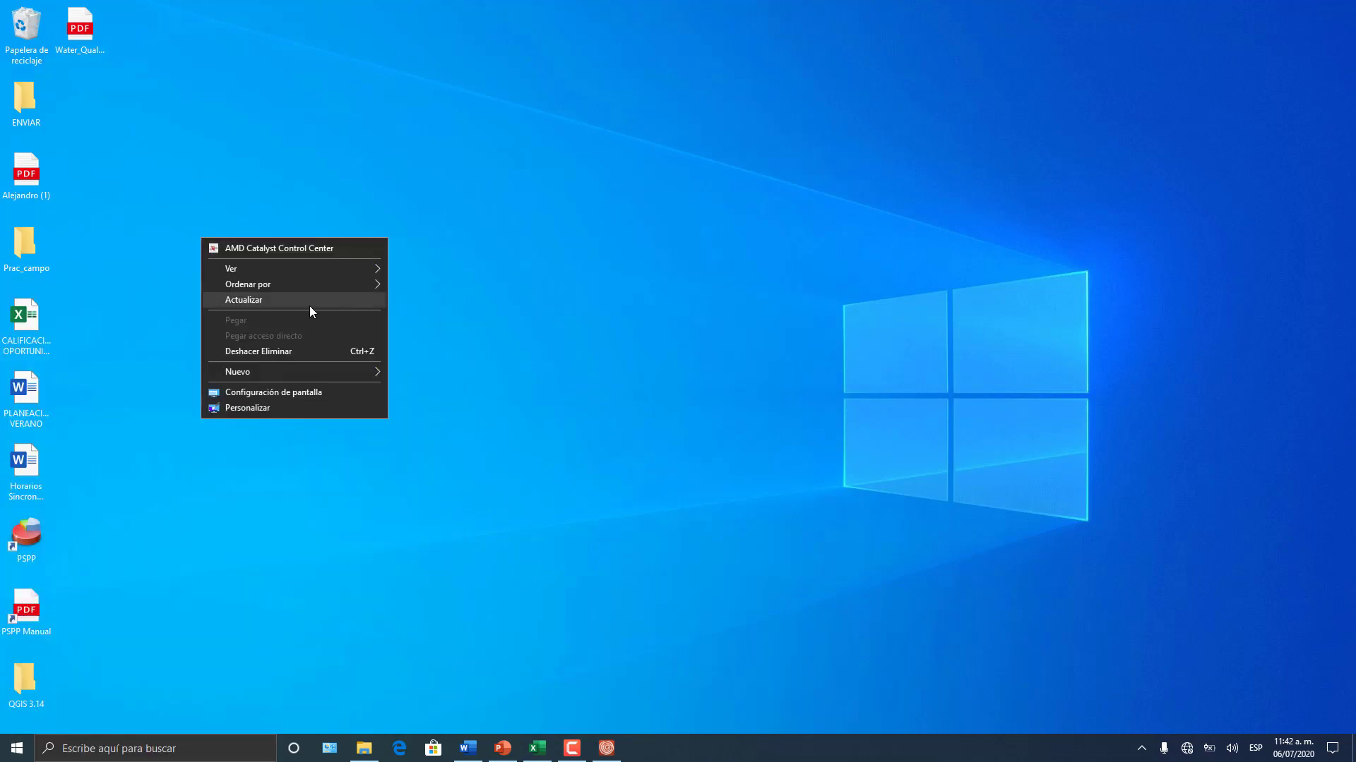
left_click(271, 311)
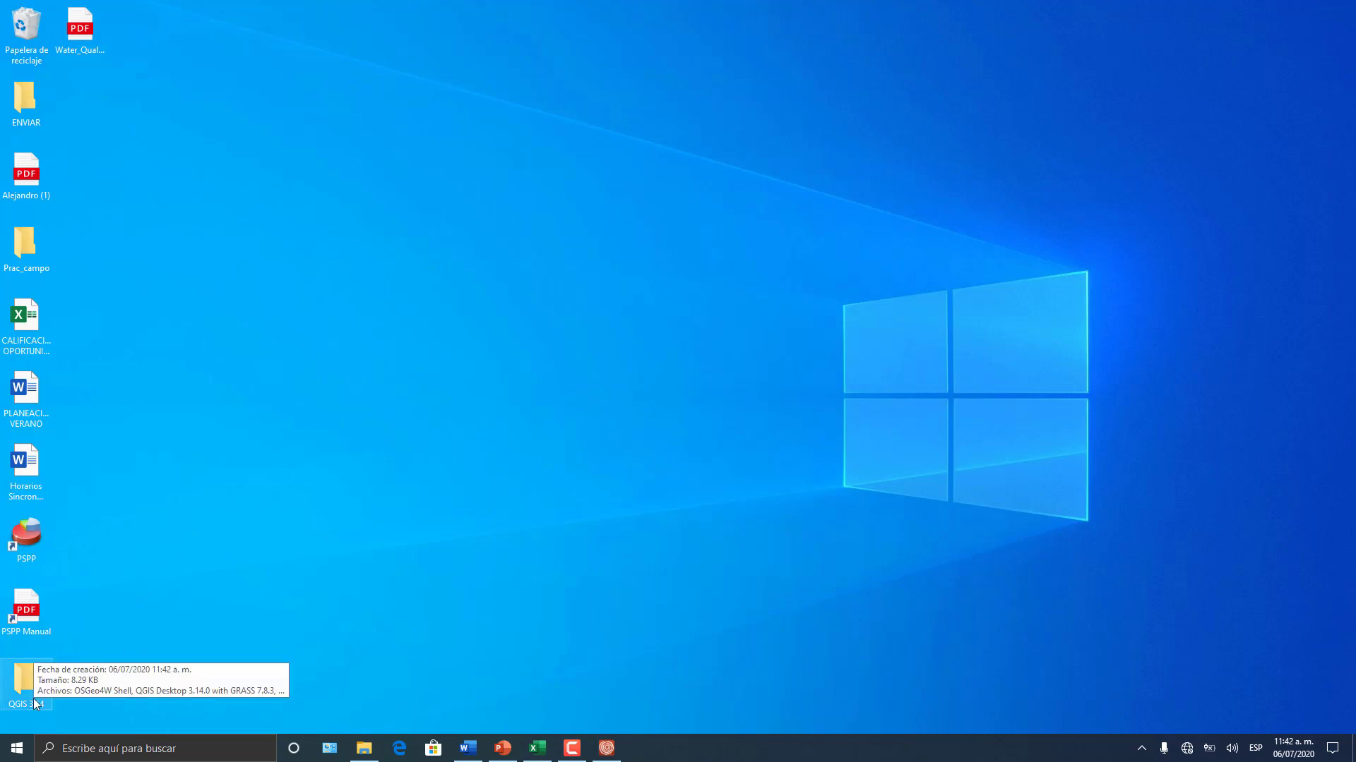
- Open the QGIS 3.14 desktop folder, inspect all its shortcuts and close the folder
double_click(25, 681)
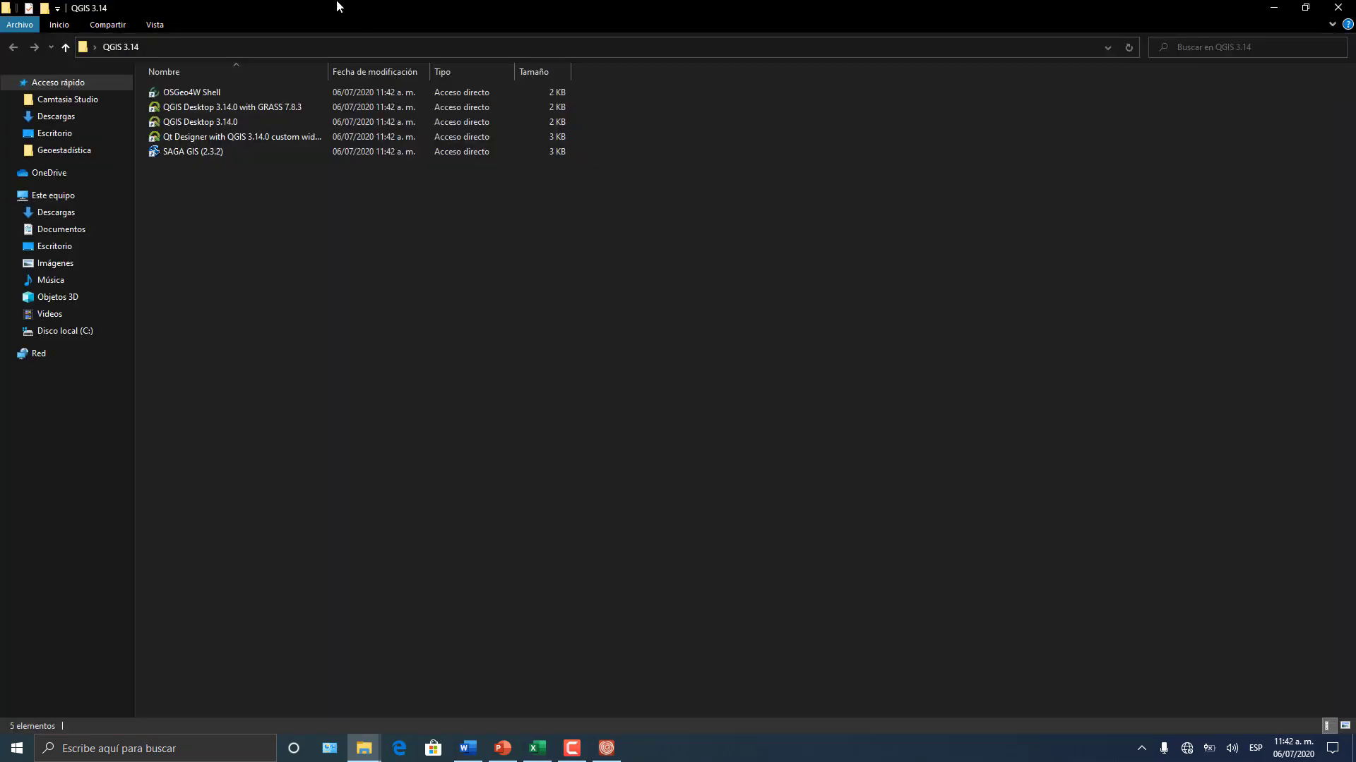
left_click_drag(380, 244, 350, 79)
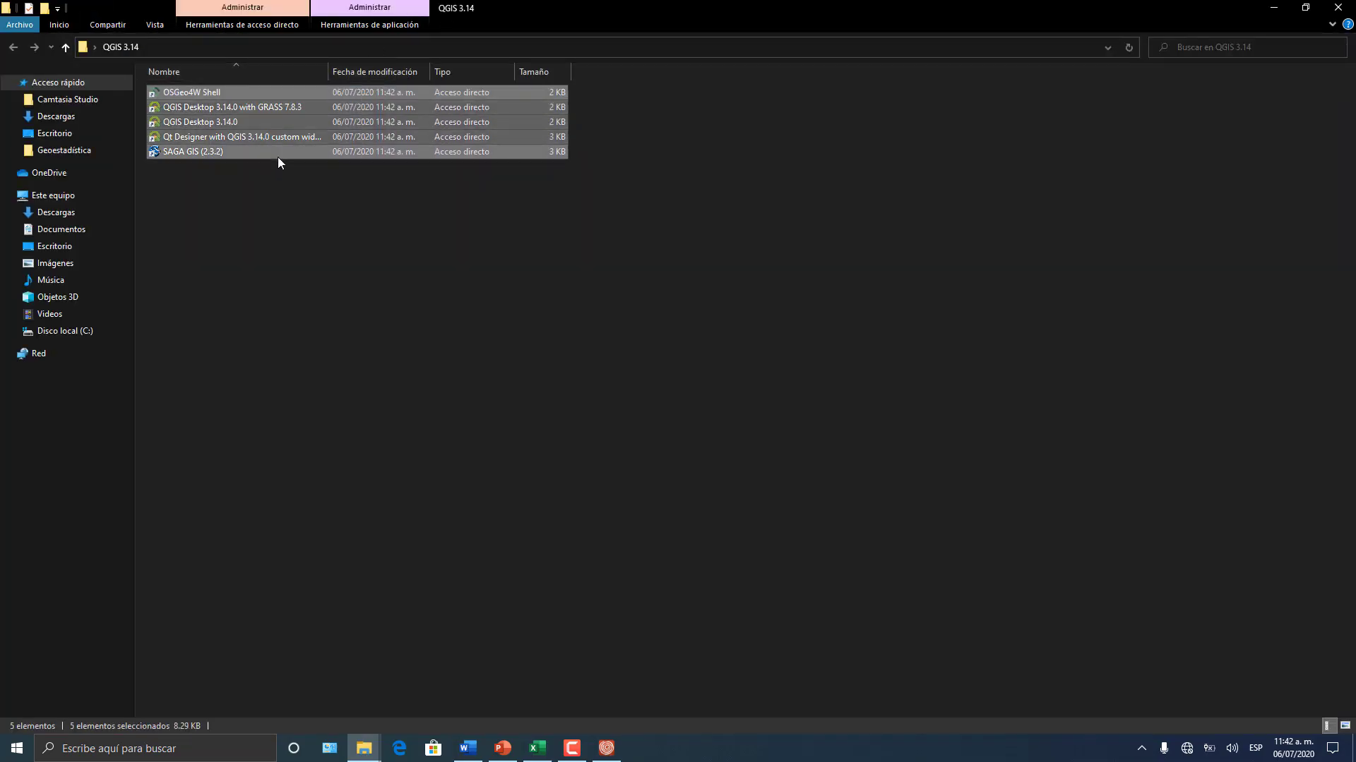
left_click_drag(476, 5, 645, 82)
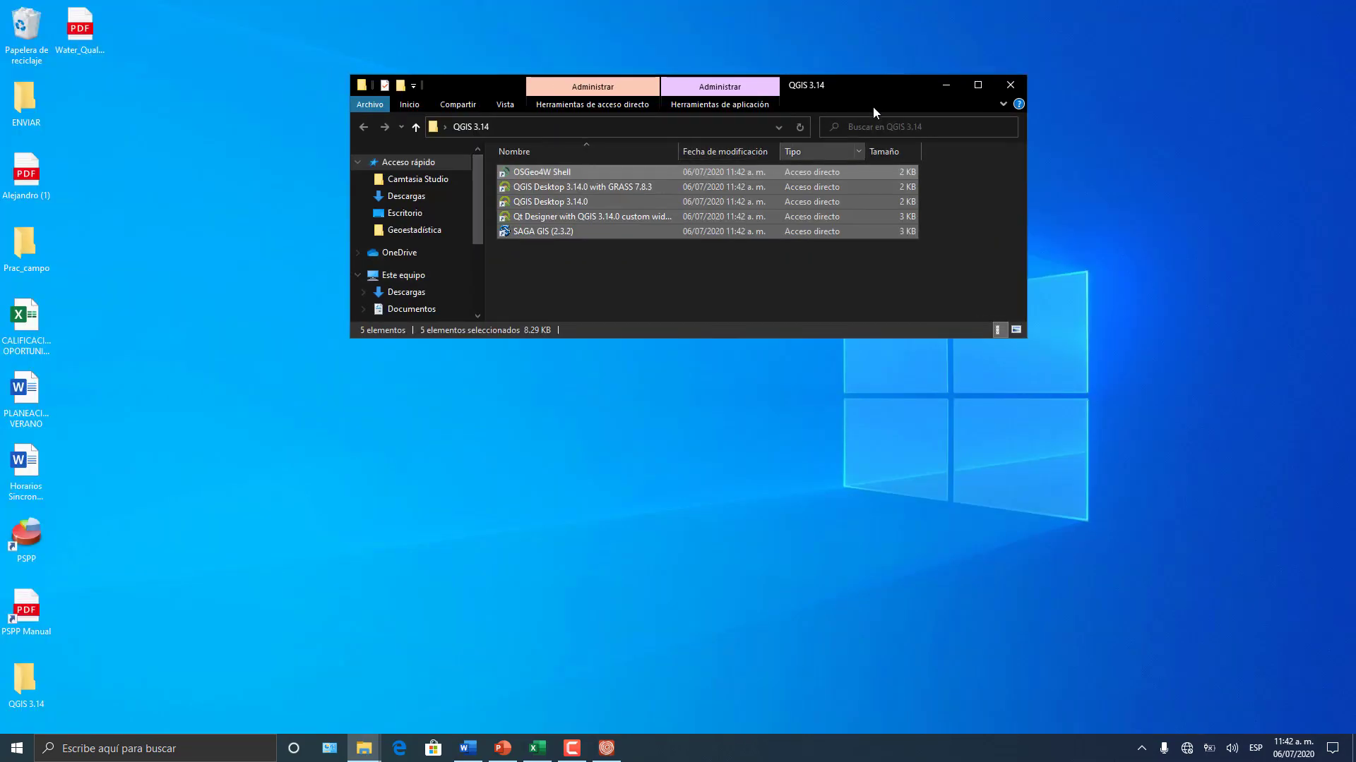
left_click(1010, 84)
- Launch QGIS Desktop 3.14.0 from the recently added programs
left_click(17, 748)
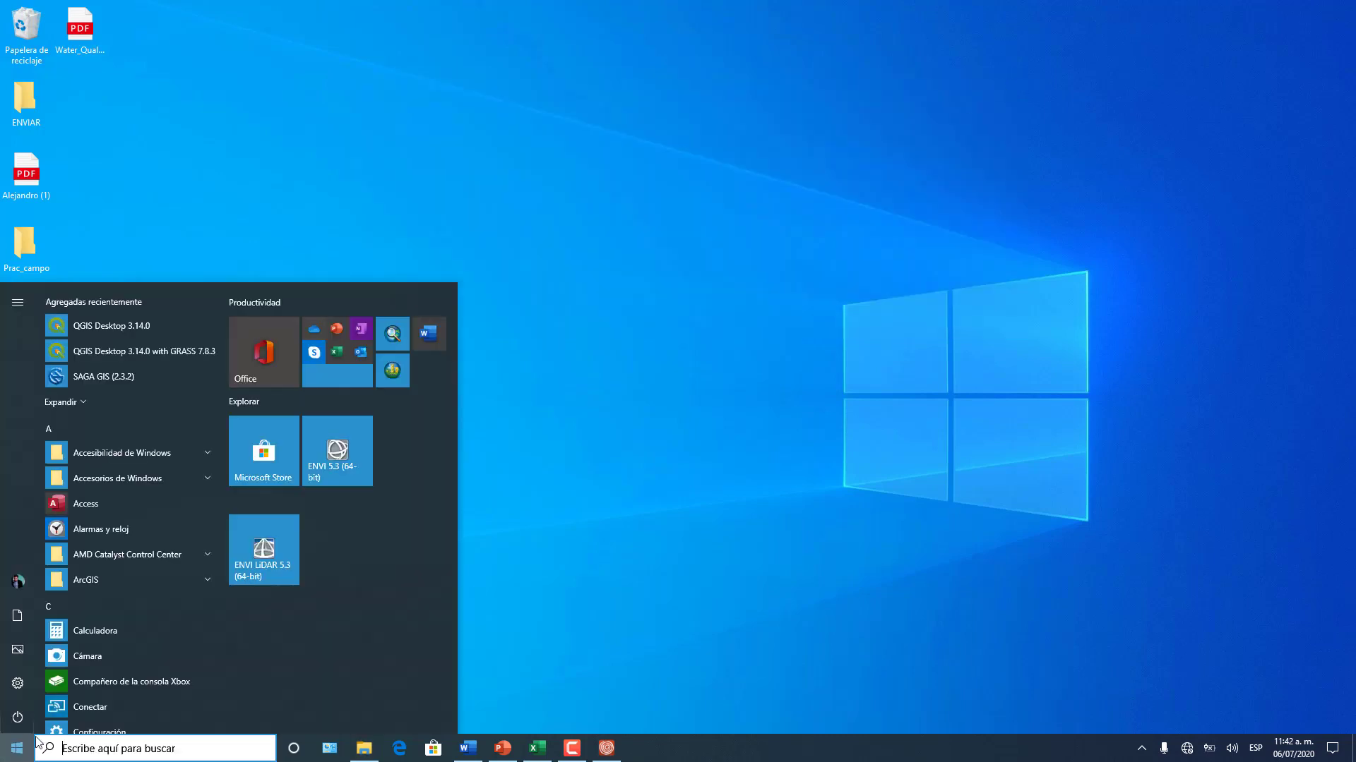
left_click(139, 331)
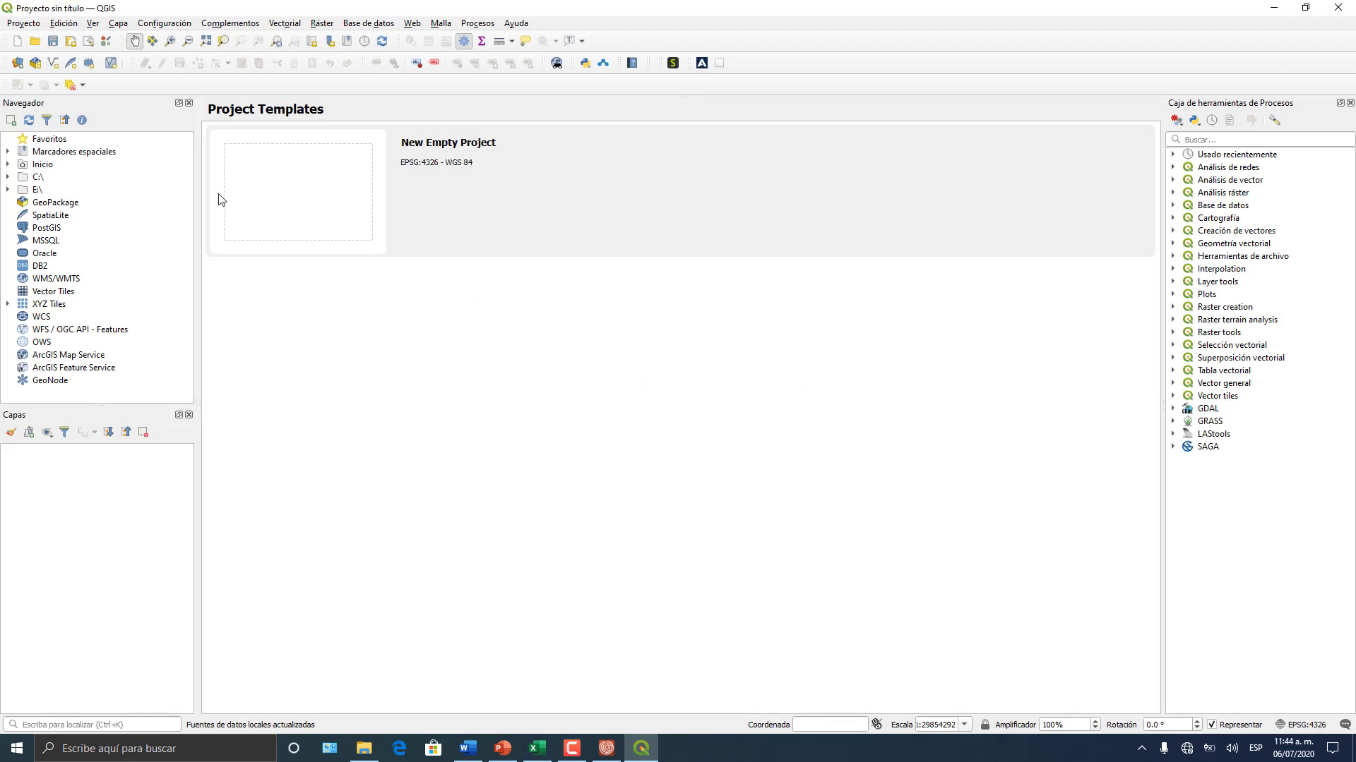
- Open the existing Carto6 project from the Cartografía folder and shift the map slightly within the canvas
left_click(16, 26)
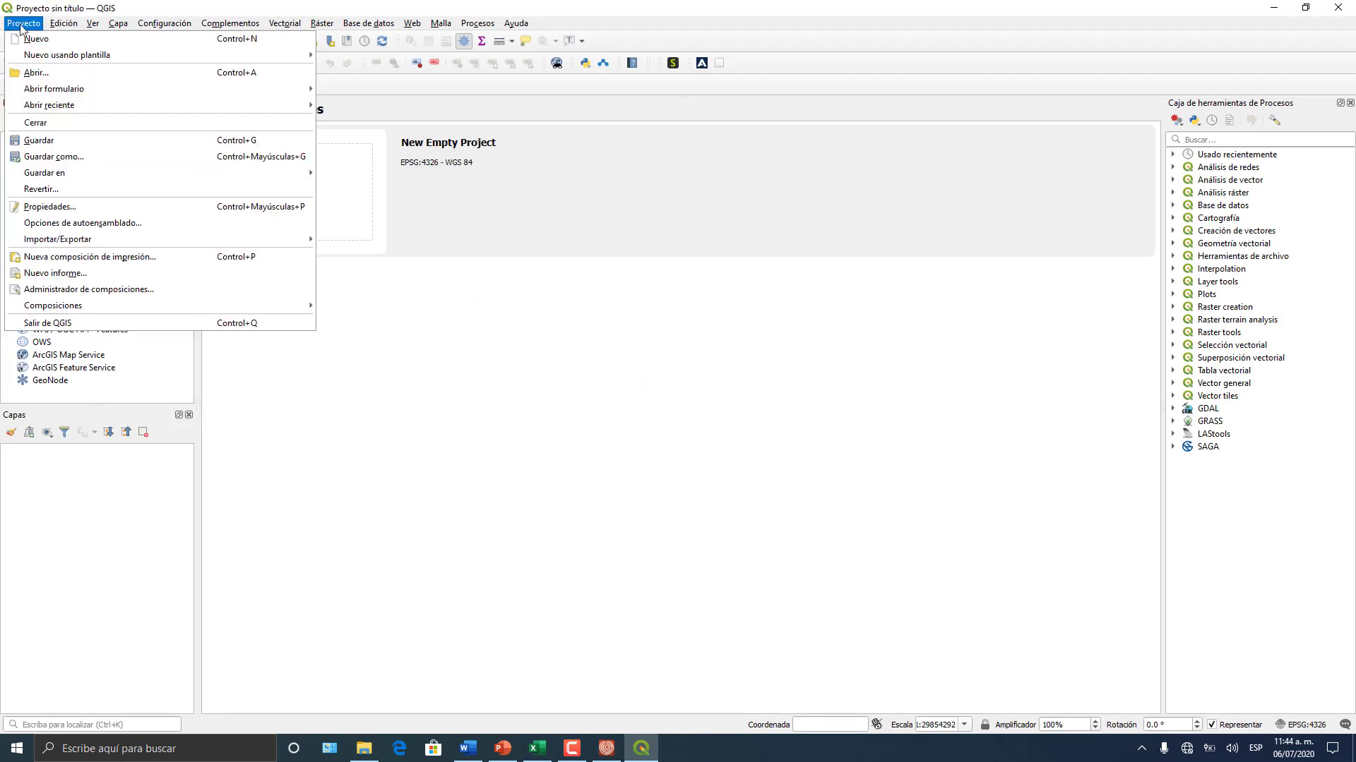
mouse_move(64, 89)
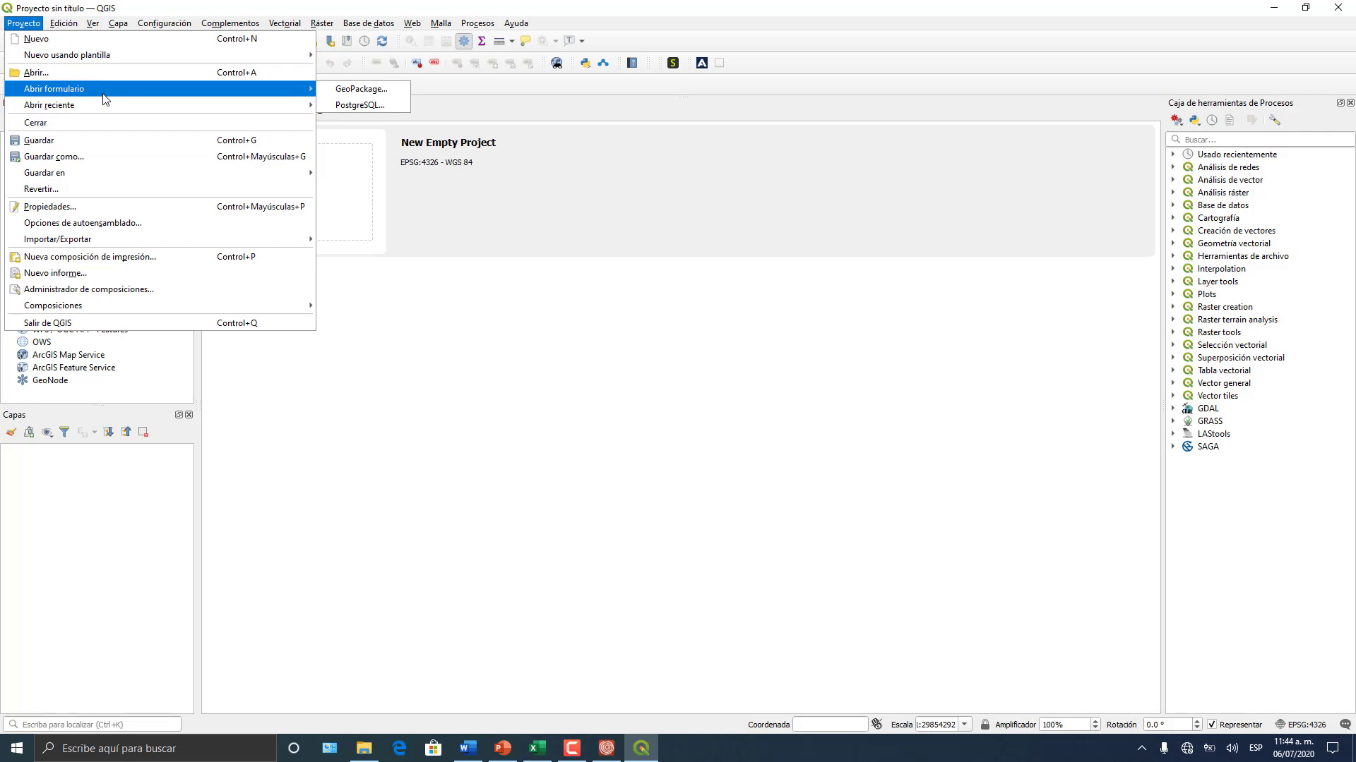
key("Escape")
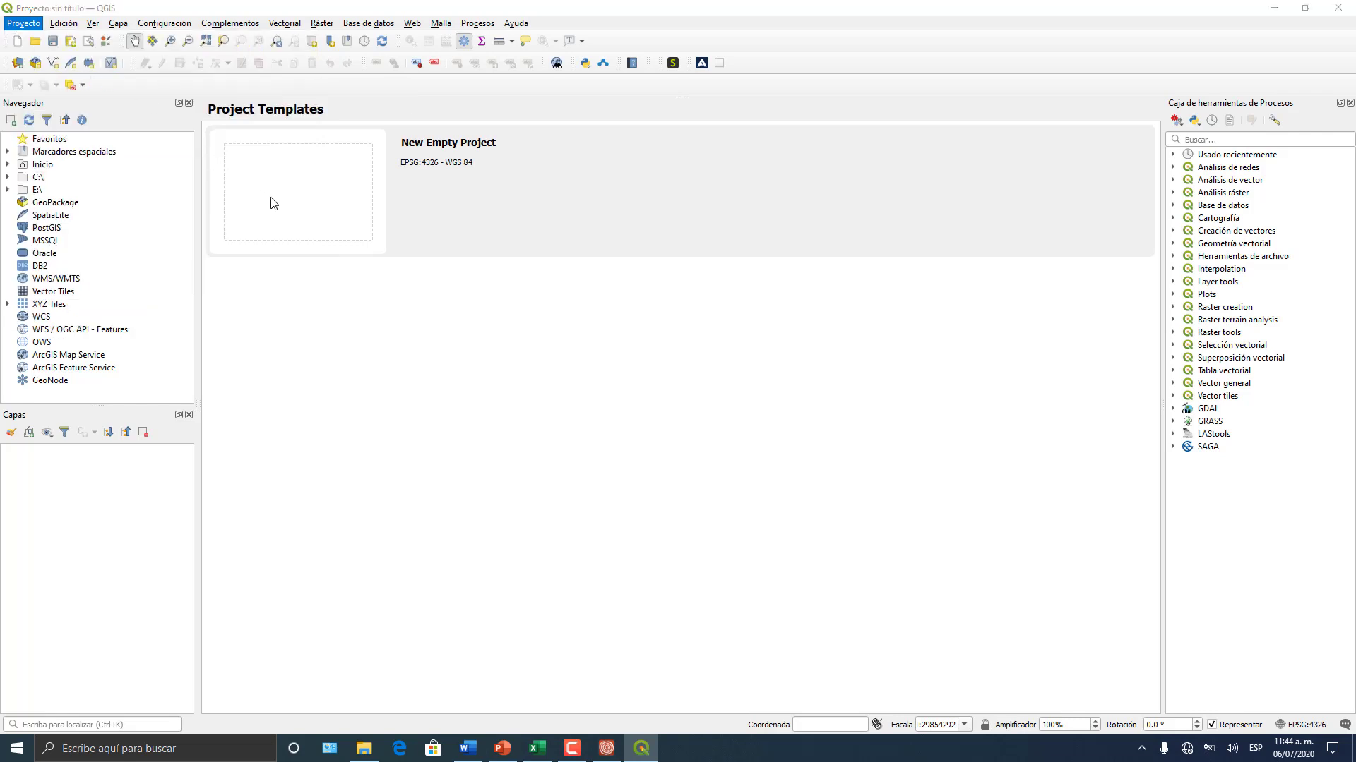
key("ctrl+o")
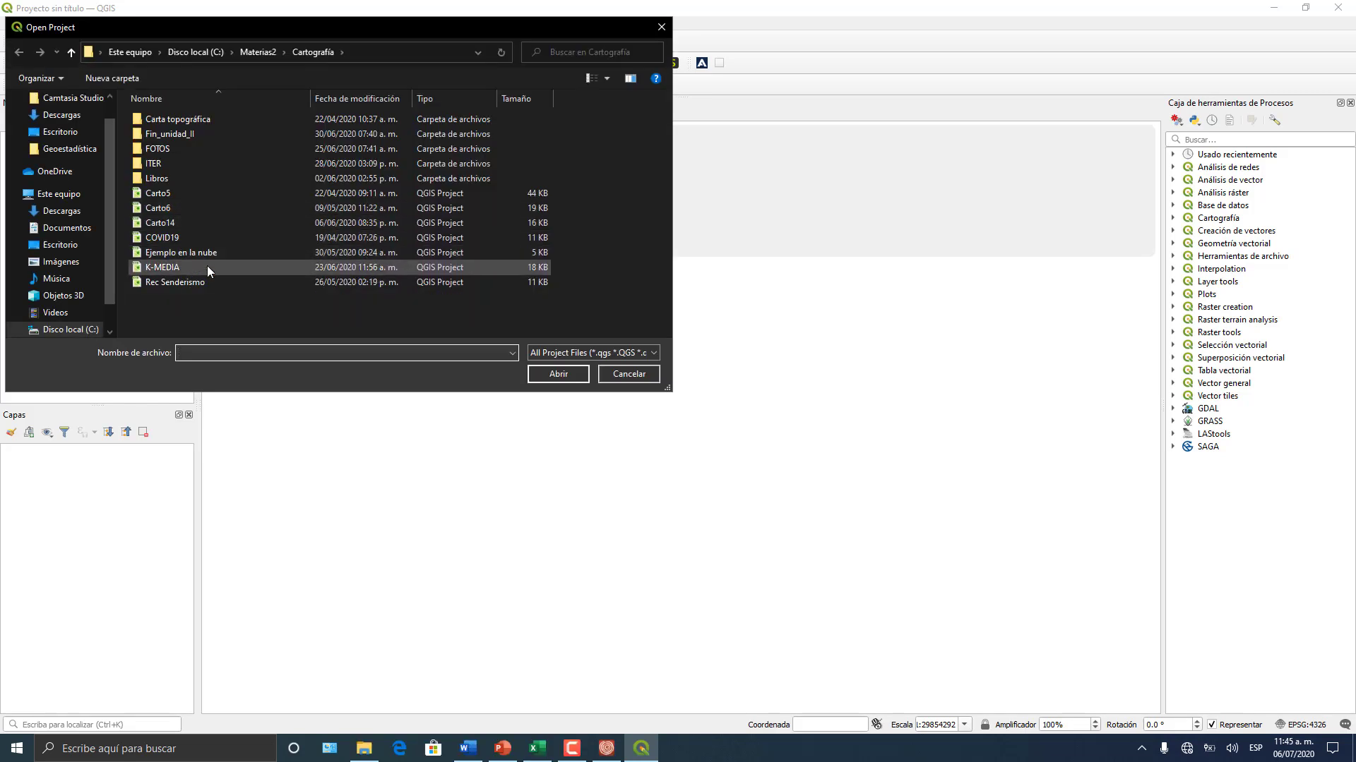
double_click(178, 209)
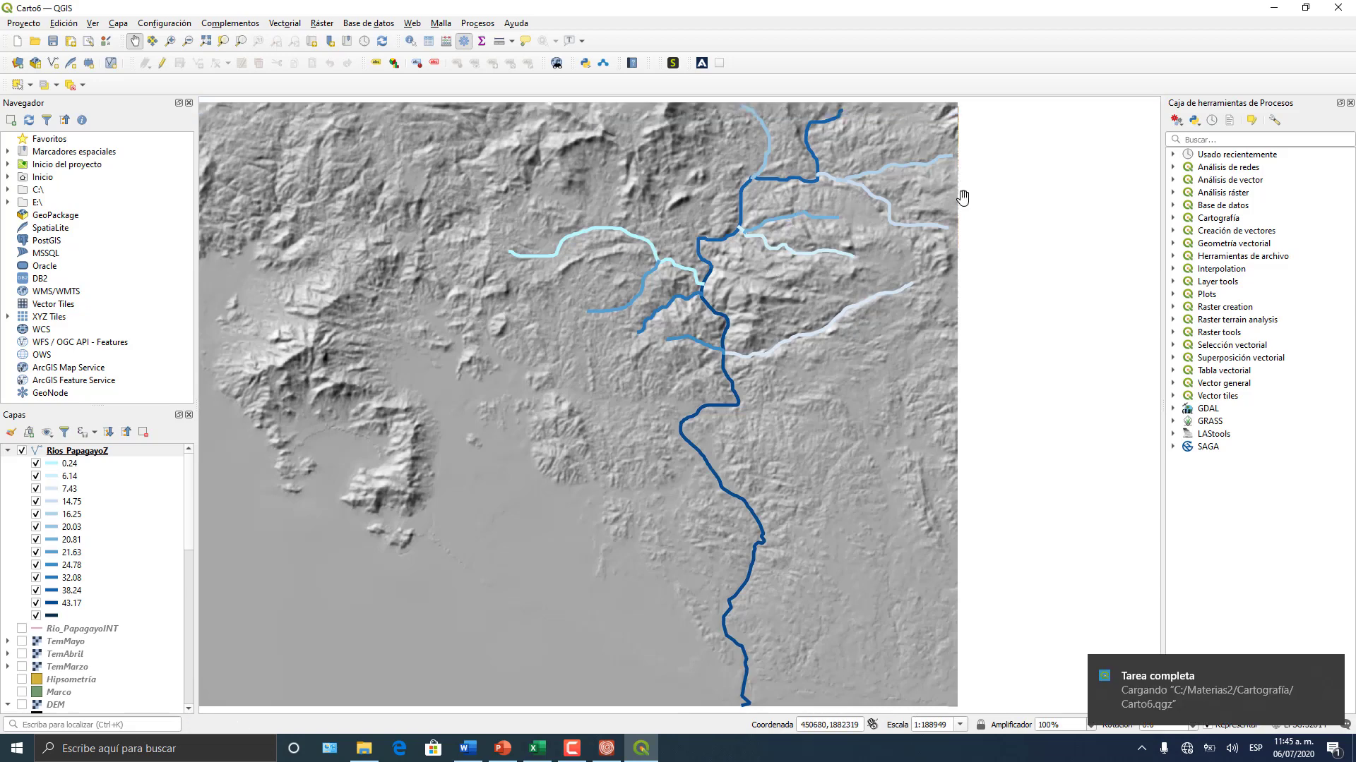
left_click_drag(627, 336, 732, 361)
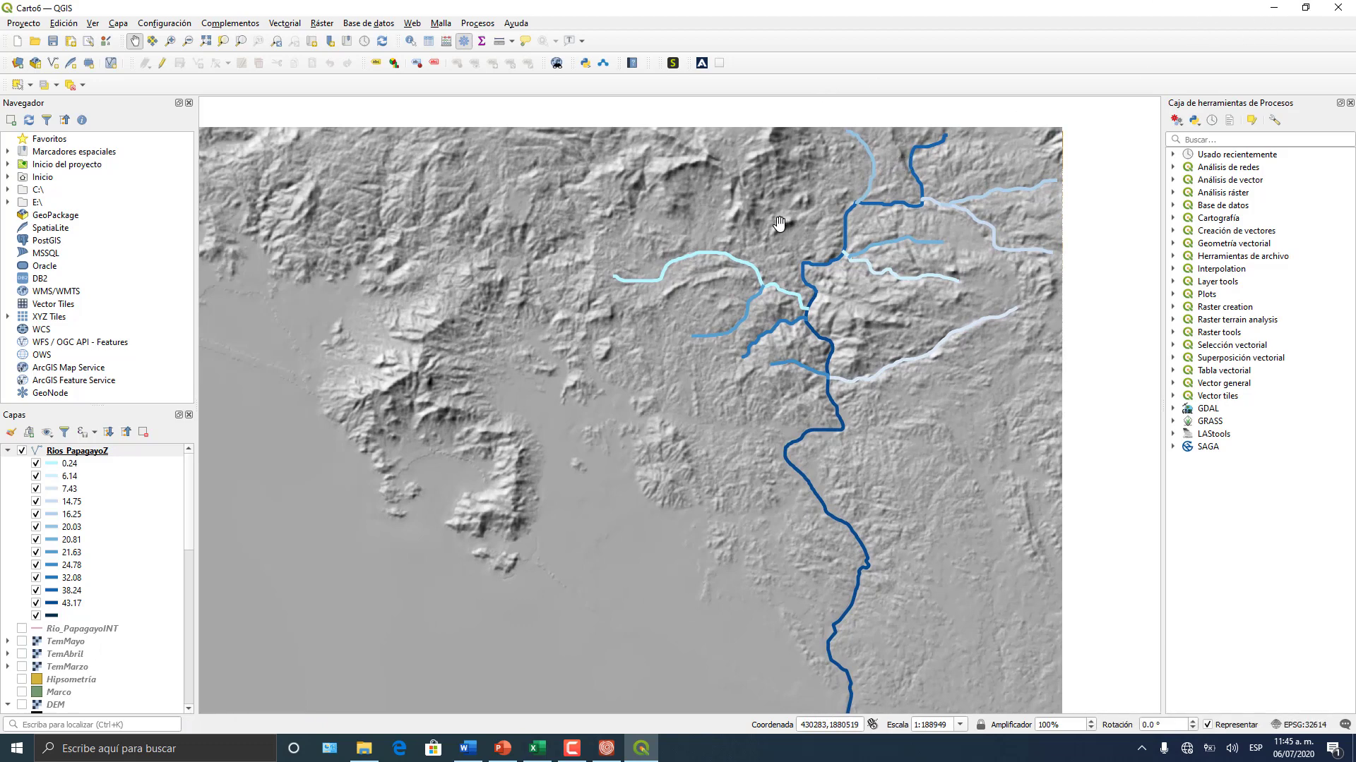
- Expand the Análisis de redes and Interpolation groups in the processing toolbox and examine their tools
left_click(1233, 167)
double_click(1233, 168)
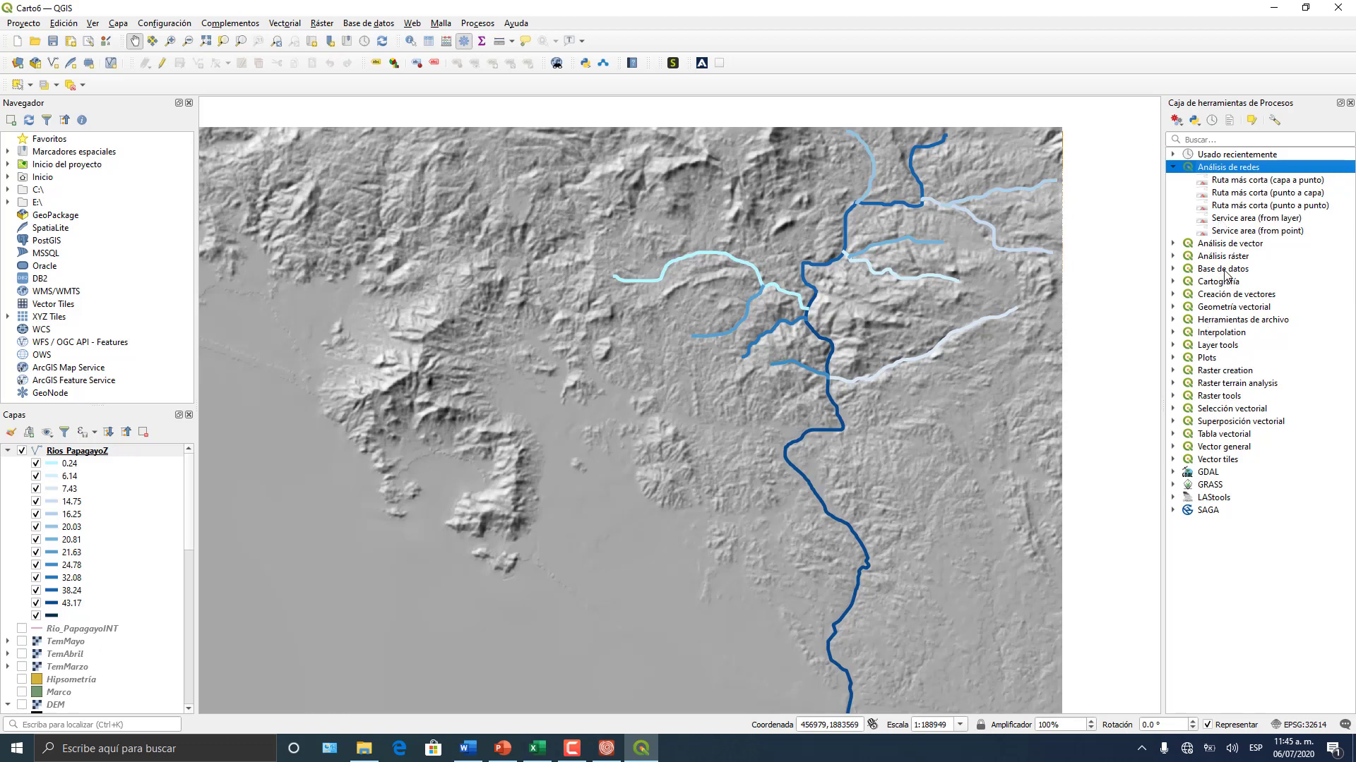
double_click(1217, 333)
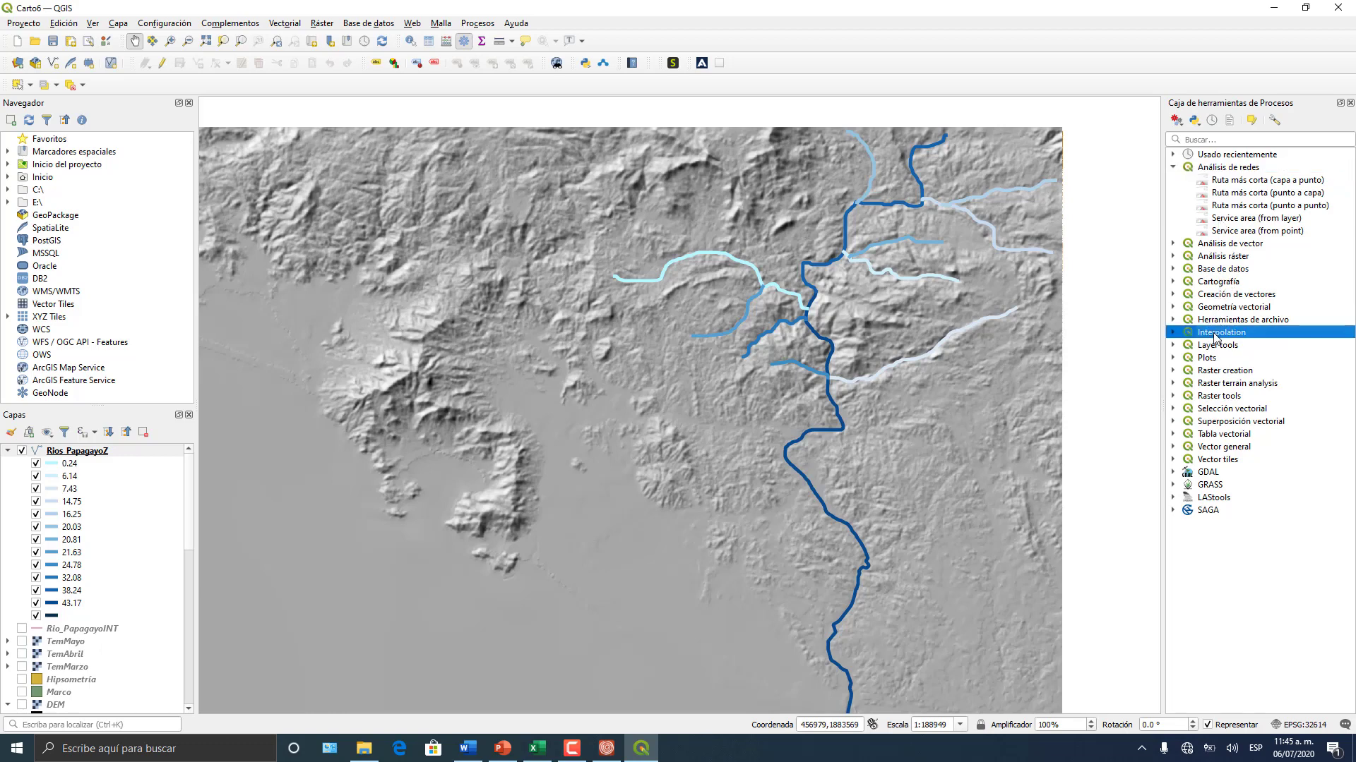
left_click(1278, 346)
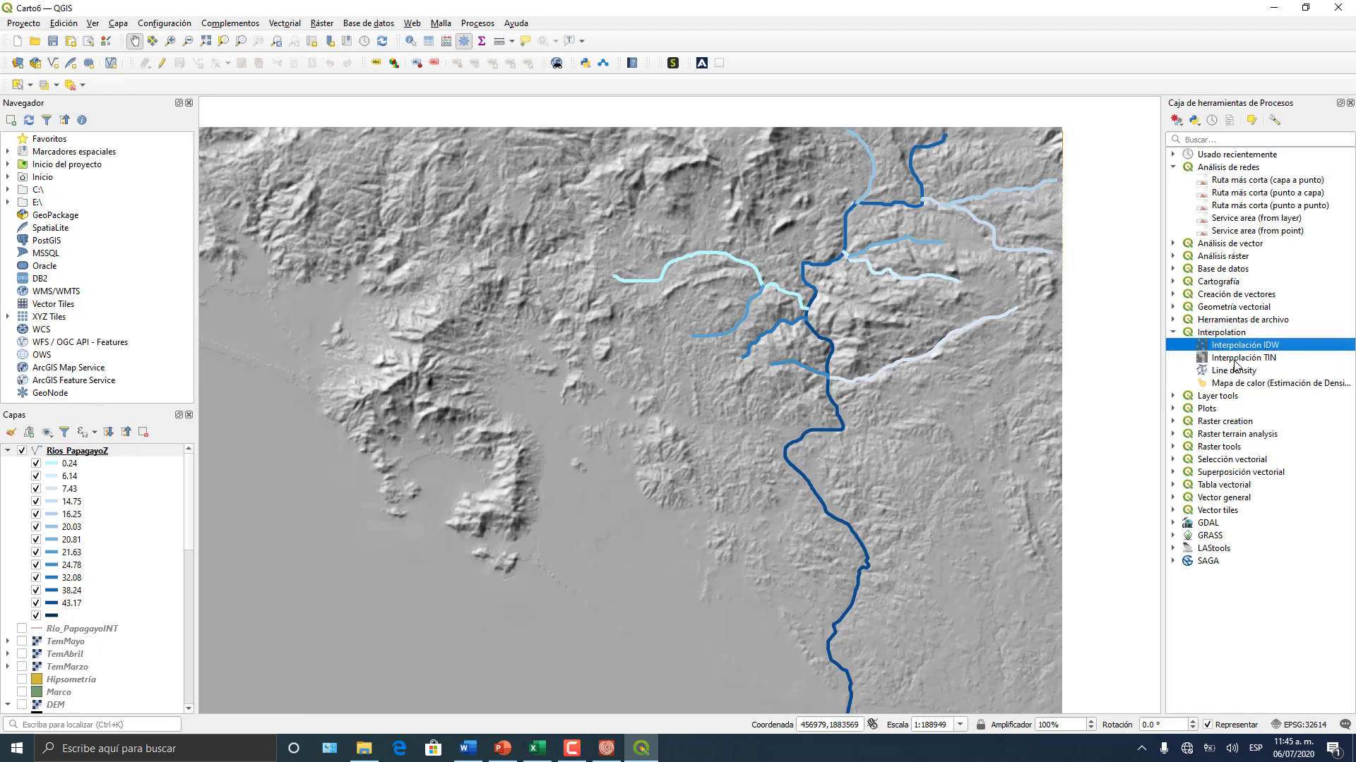
left_click(1254, 385)
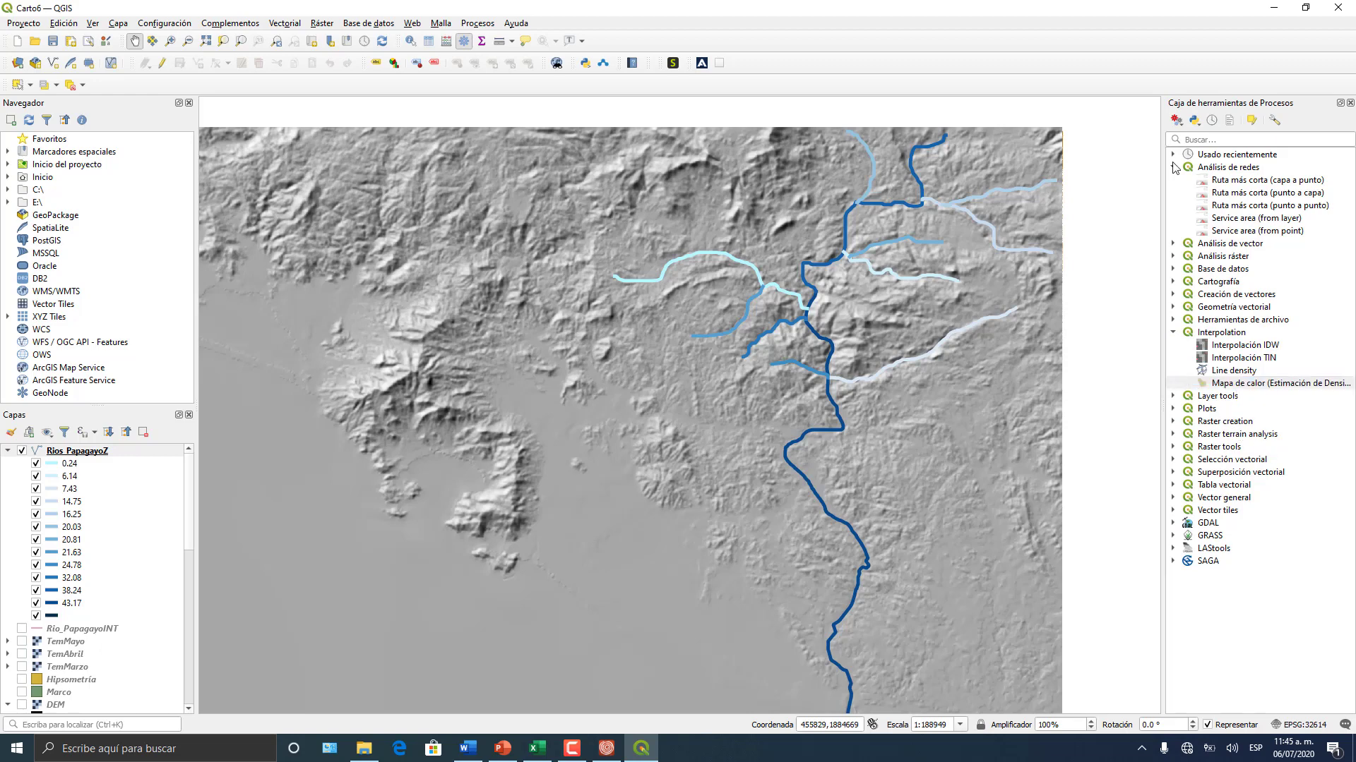
- Open the raster calculator, look over its raster bands and operators, and close it without calculating
left_click(321, 24)
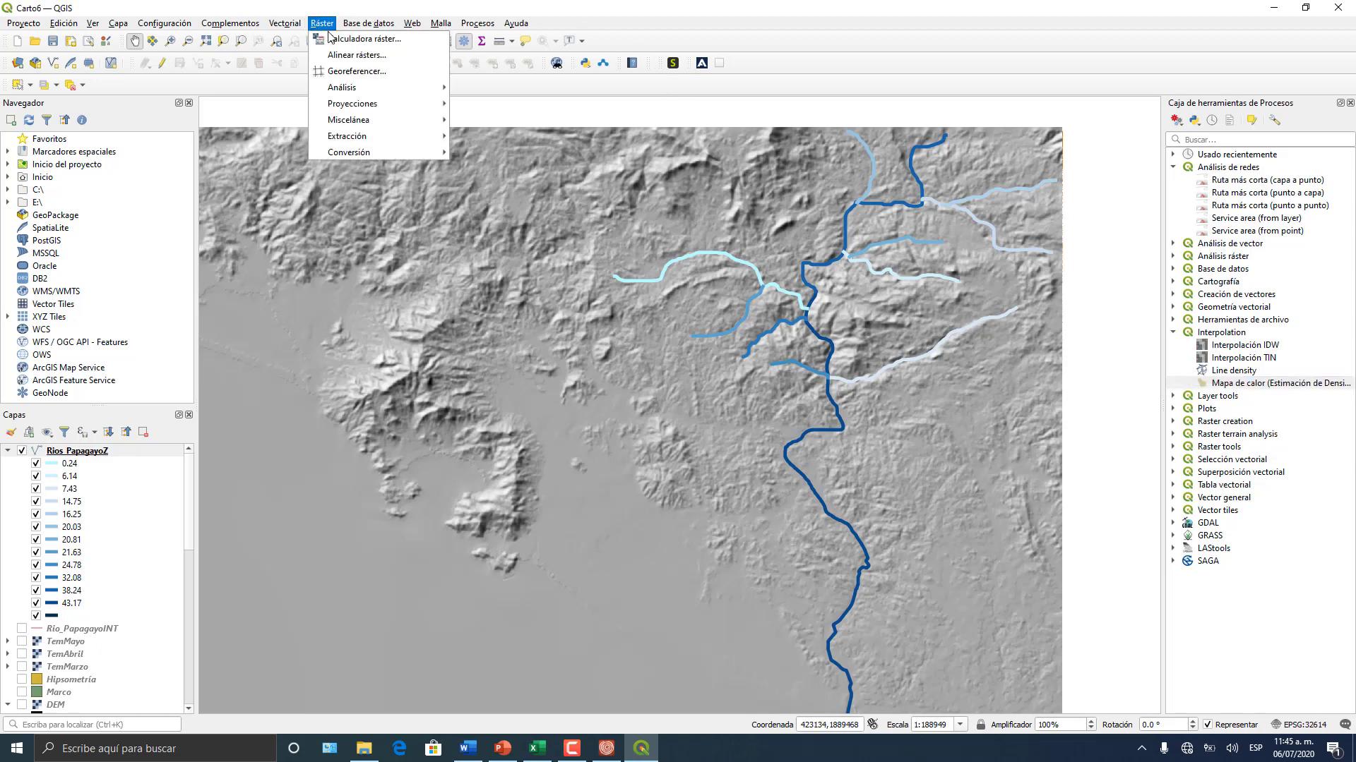
left_click(331, 39)
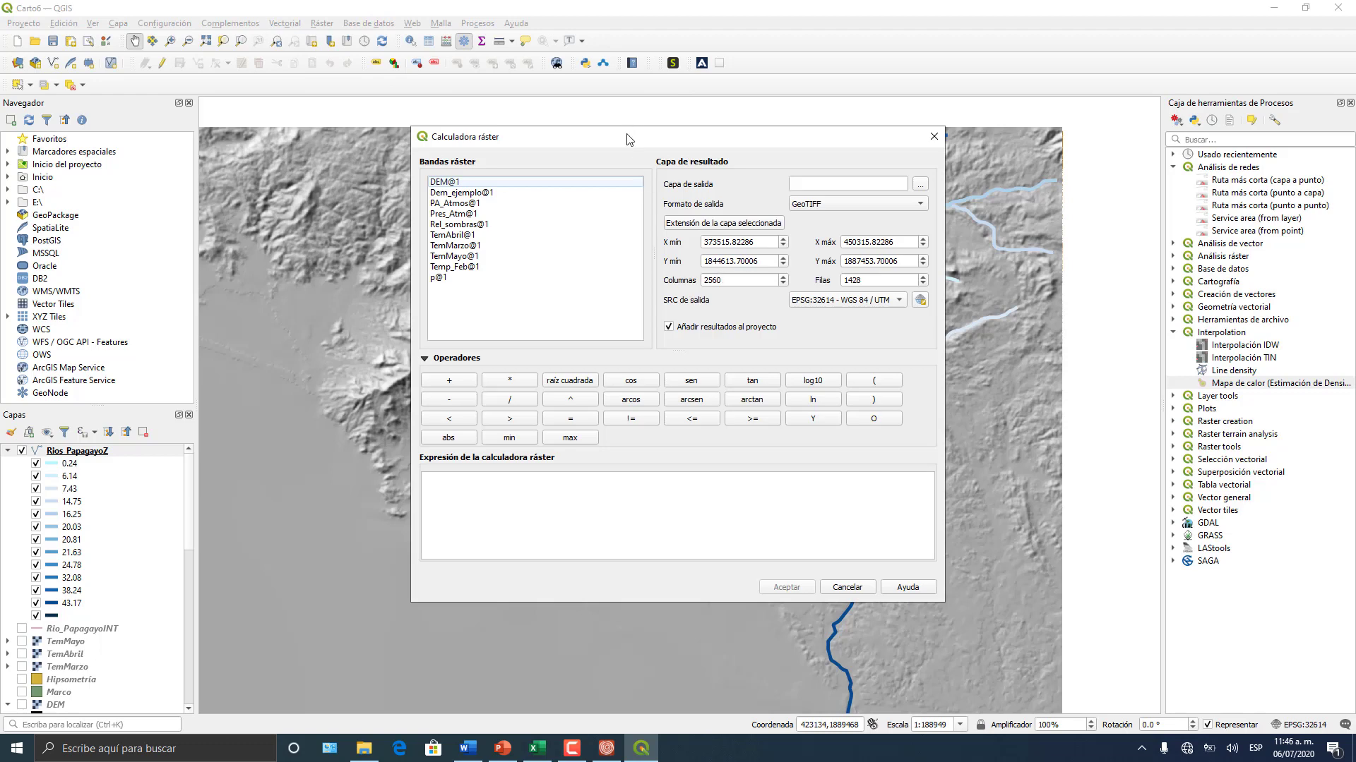
left_click_drag(630, 141, 720, 192)
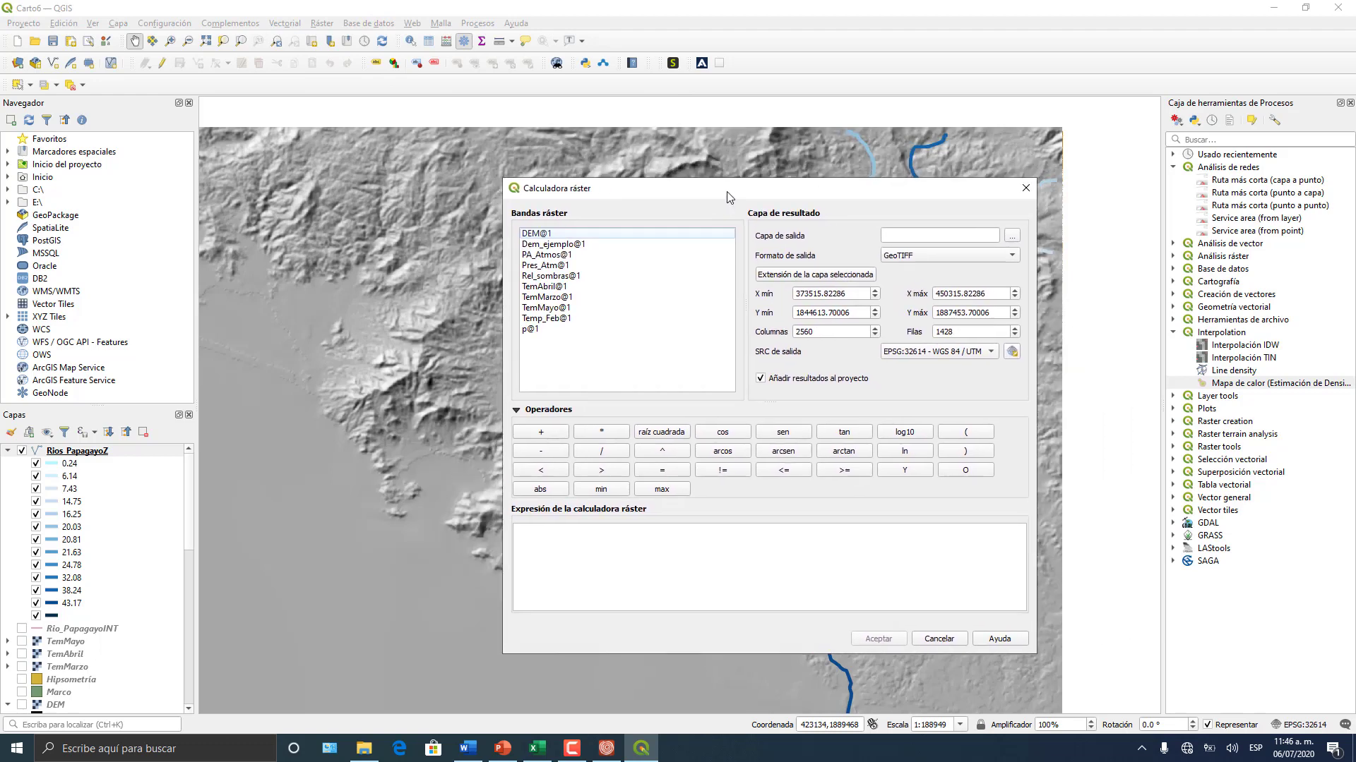
left_click(1025, 189)
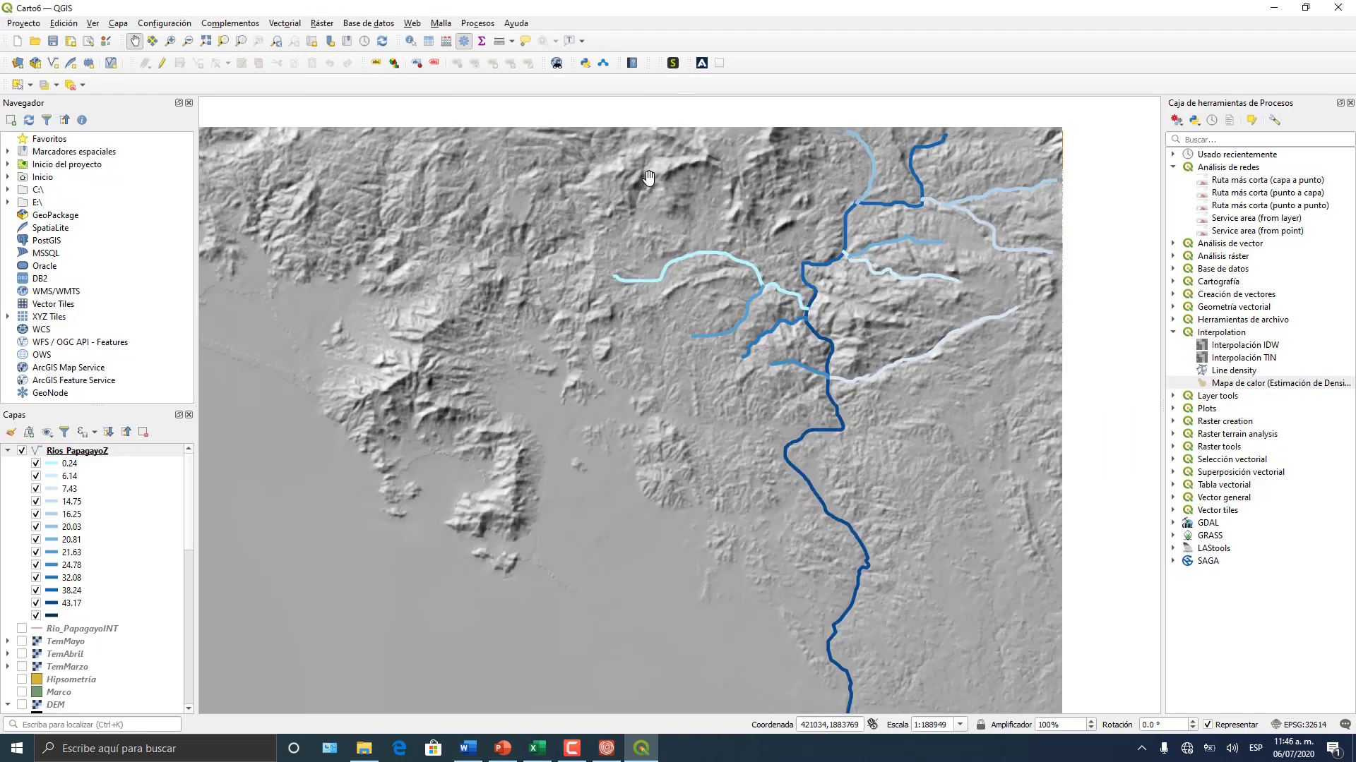